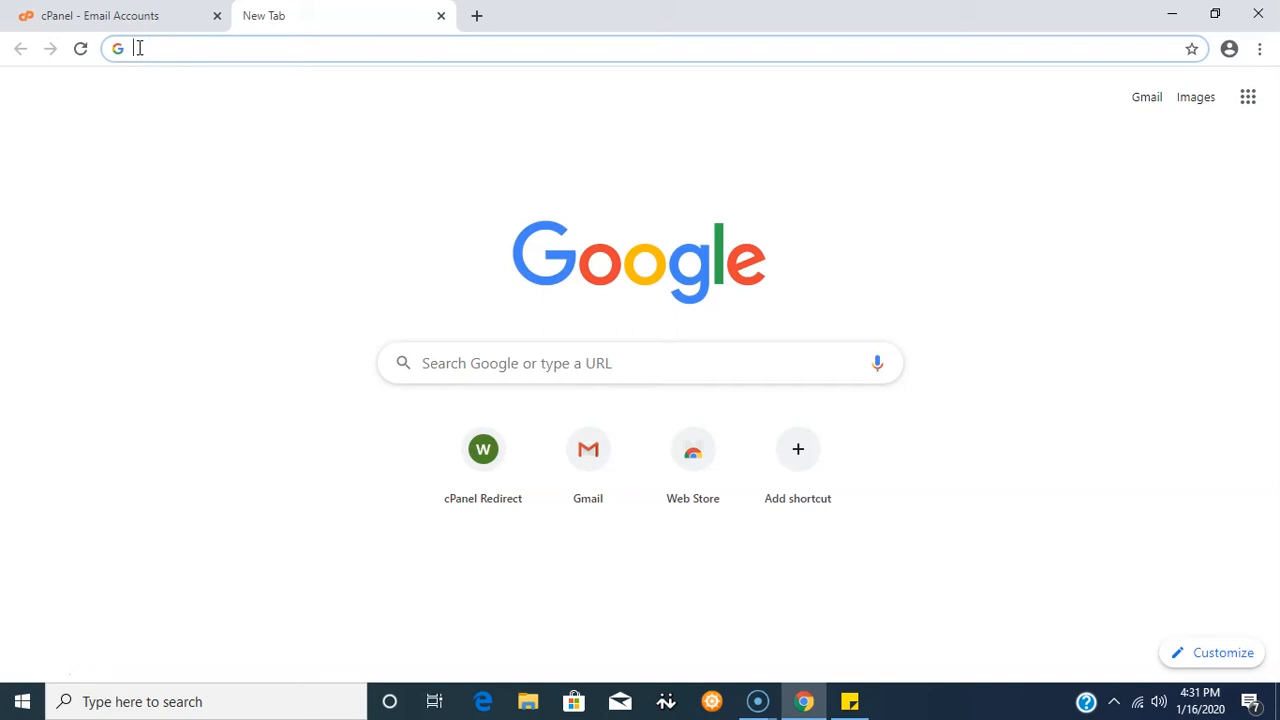
- Load the cPanel login page at wghdemo.com.ng/cpanel
{"action": "type", "text": "wghde"}
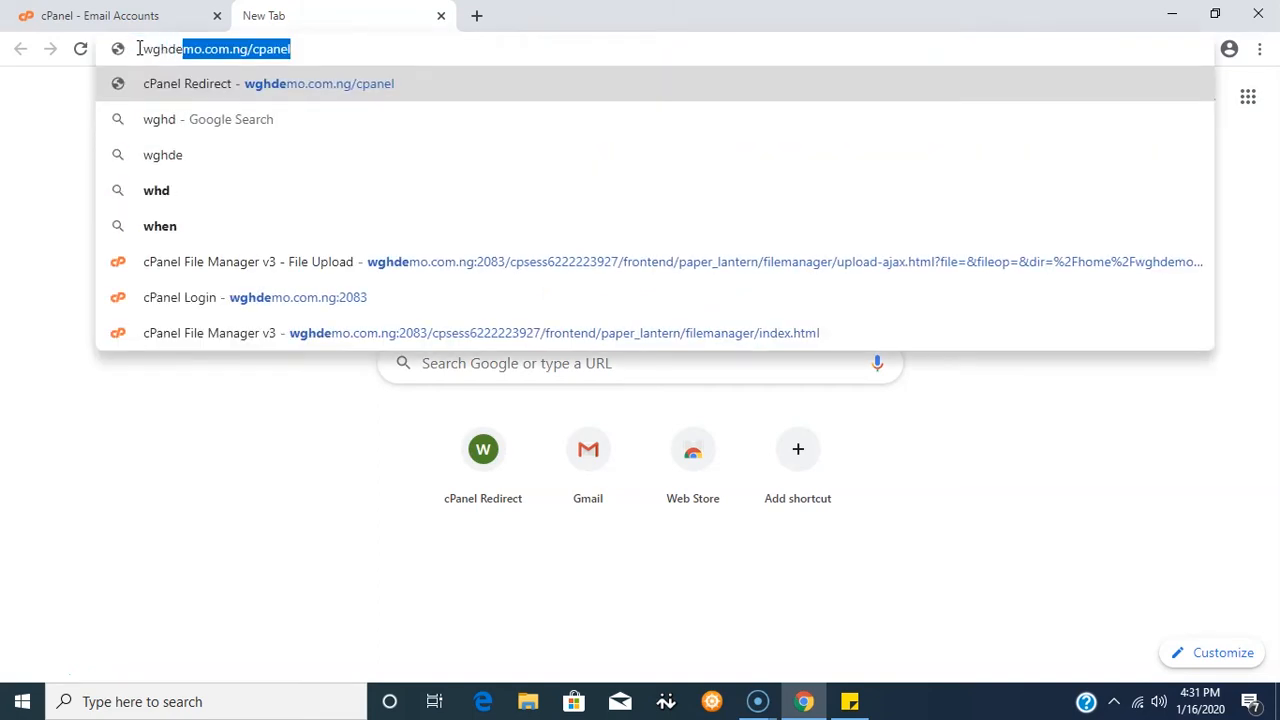
{"action": "type", "text": "mo.c"}
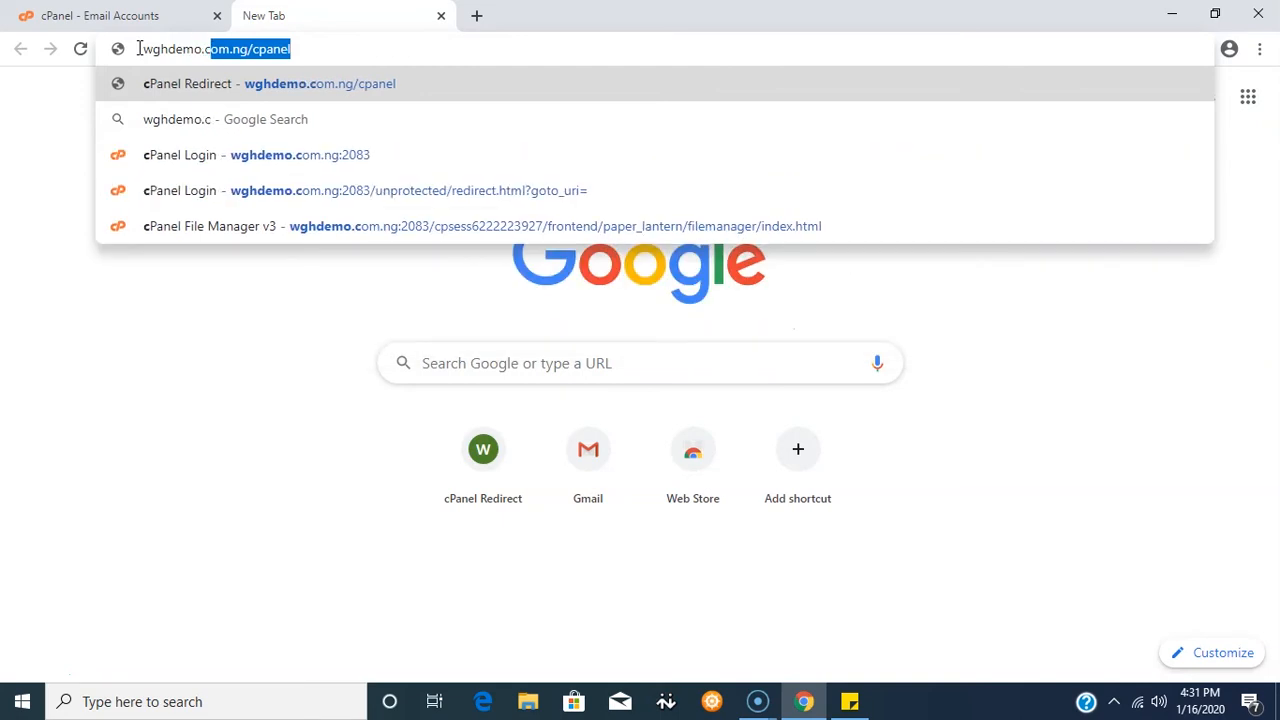
{"action": "type", "text": "om.ng/"}
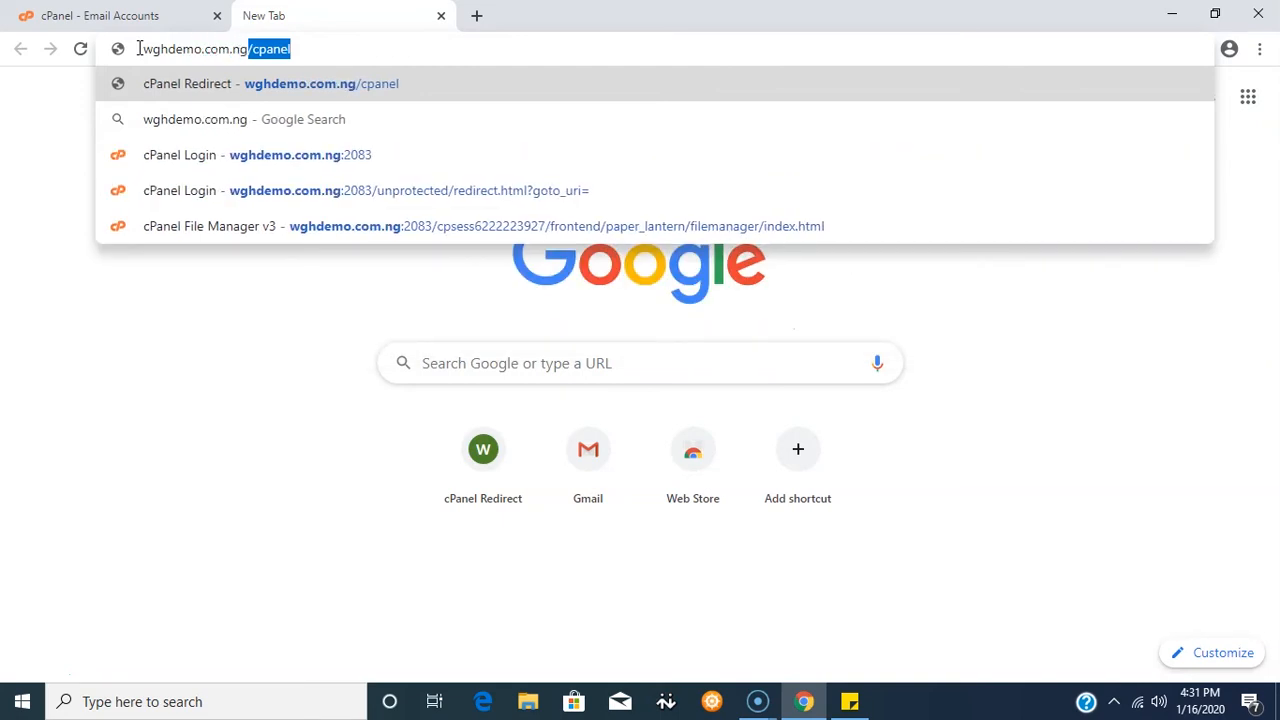
{"action": "type", "text": "cpanel"}
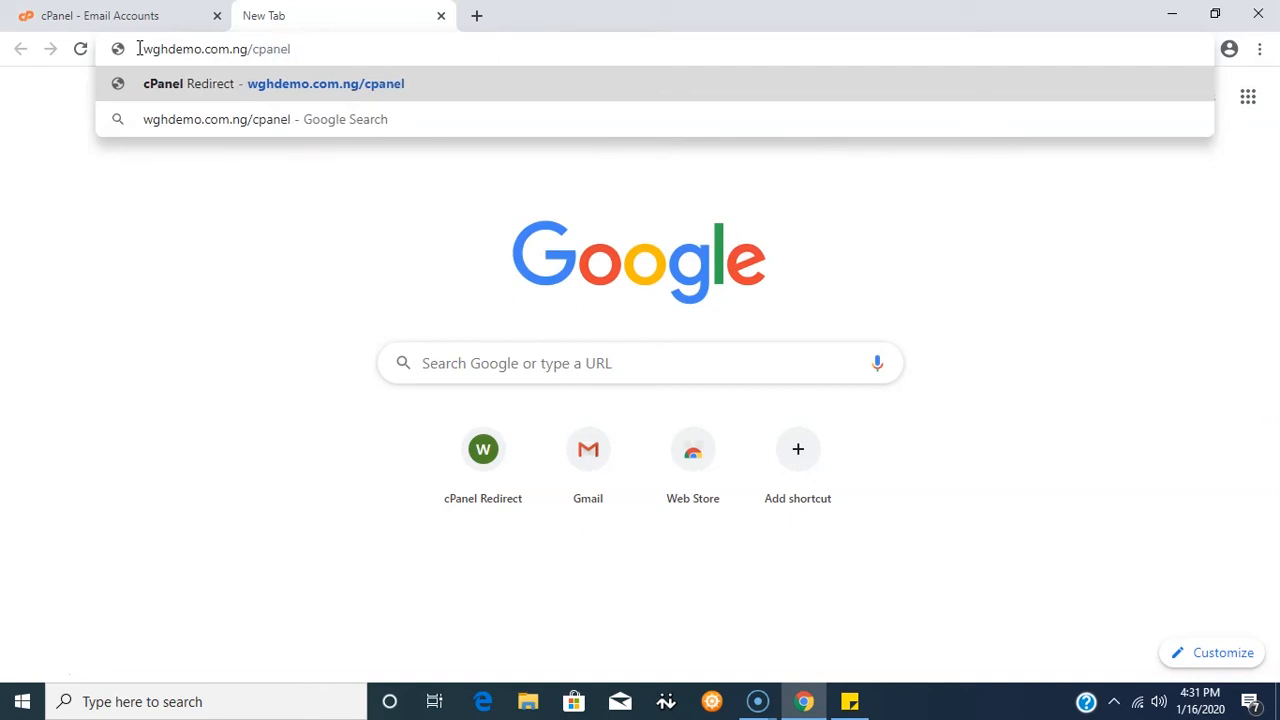
{"action": "key", "text": "Return"}
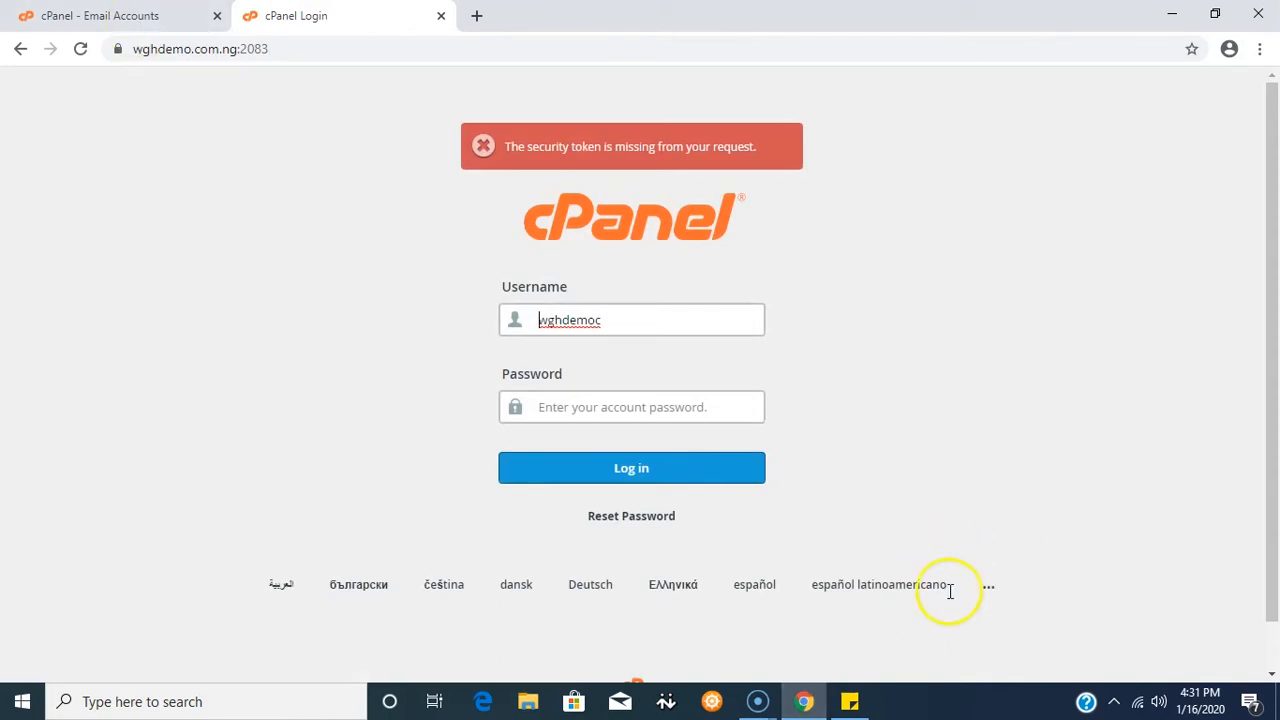
- Copy the account username from the saved credentials note into the login form
{"action": "left_click", "coordinate": [849, 701]}
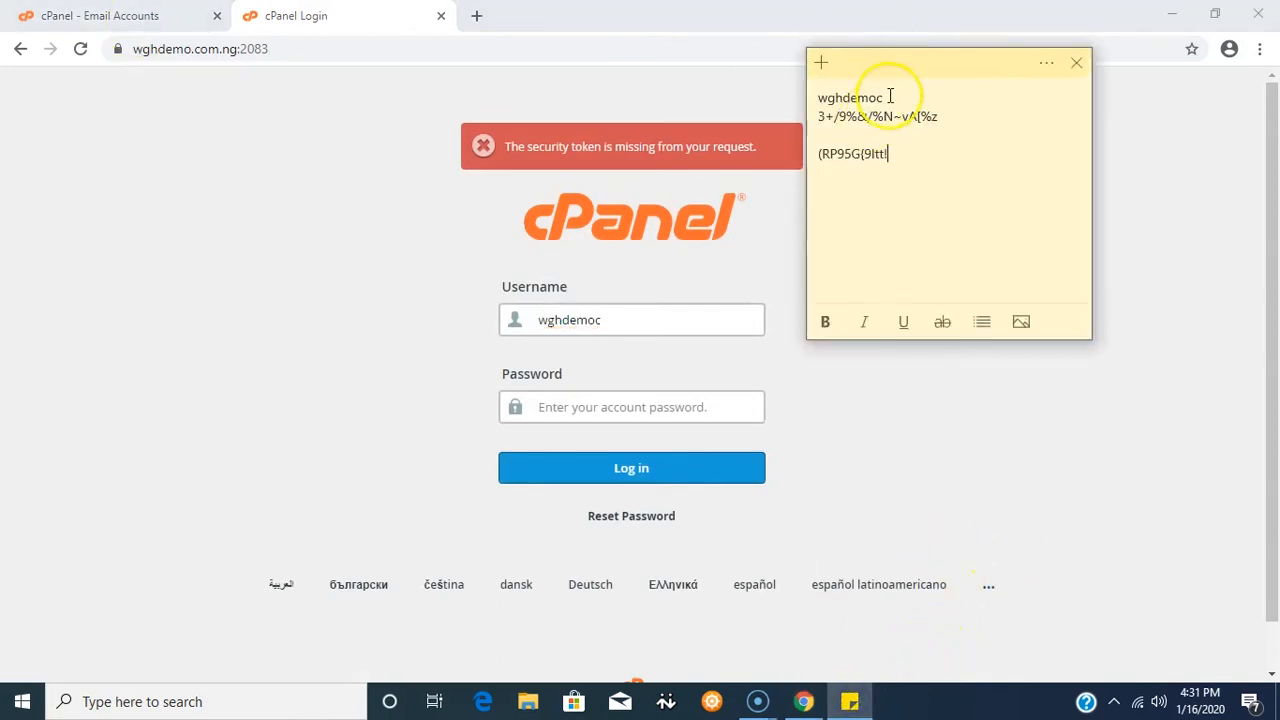
{"action": "left_click_drag", "start_coordinate": [888, 97], "coordinate": [825, 100]}
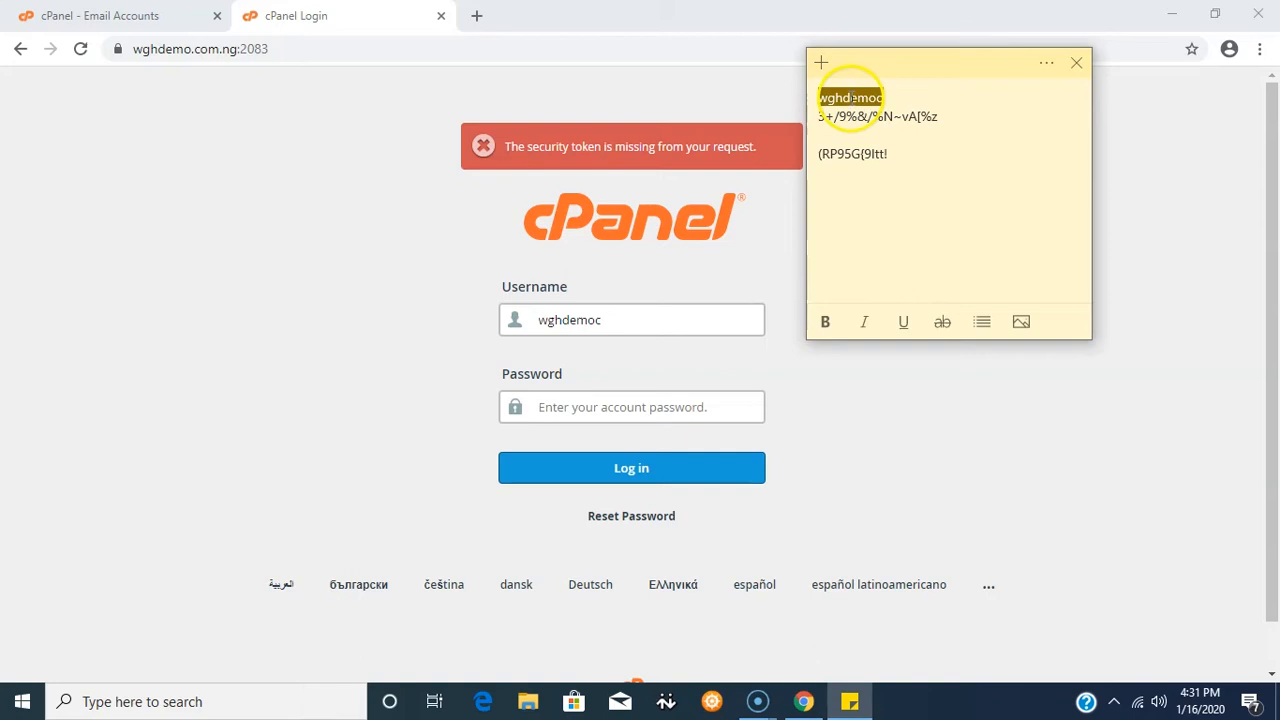
{"action": "right_click", "coordinate": [851, 98]}
{"action": "left_click", "coordinate": [903, 117]}
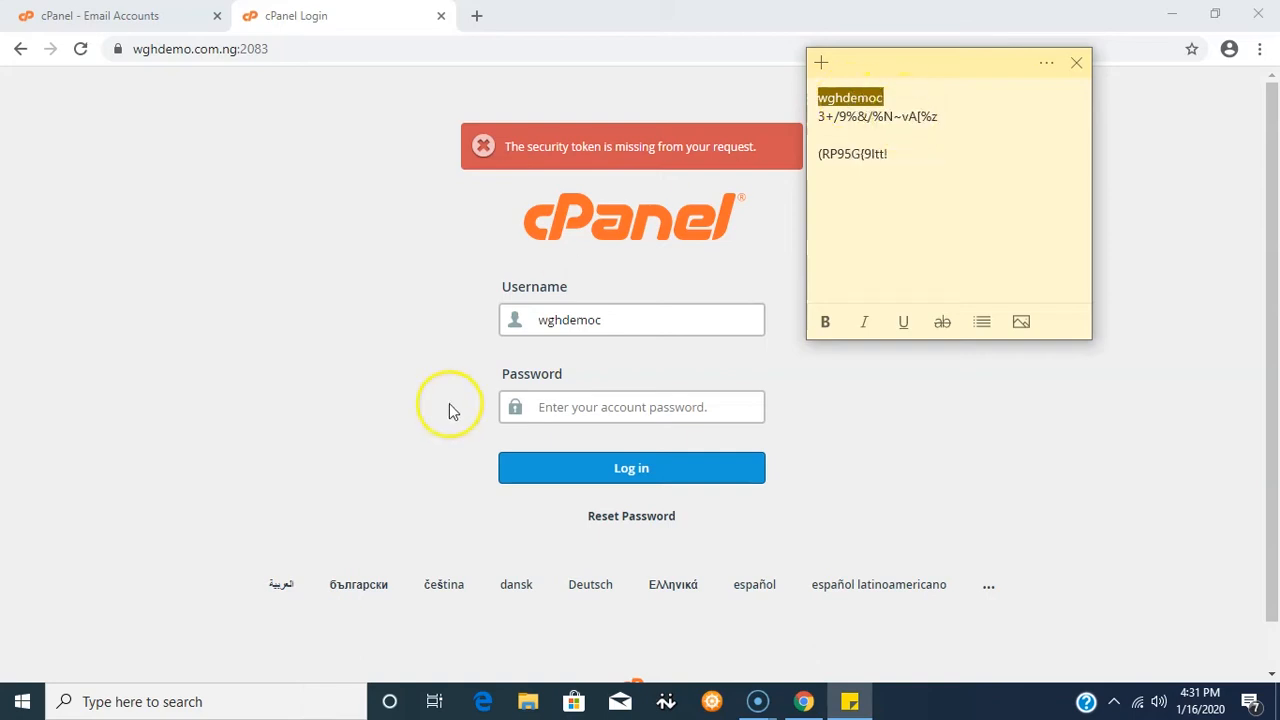
{"action": "left_click_drag", "start_coordinate": [602, 314], "coordinate": [523, 320]}
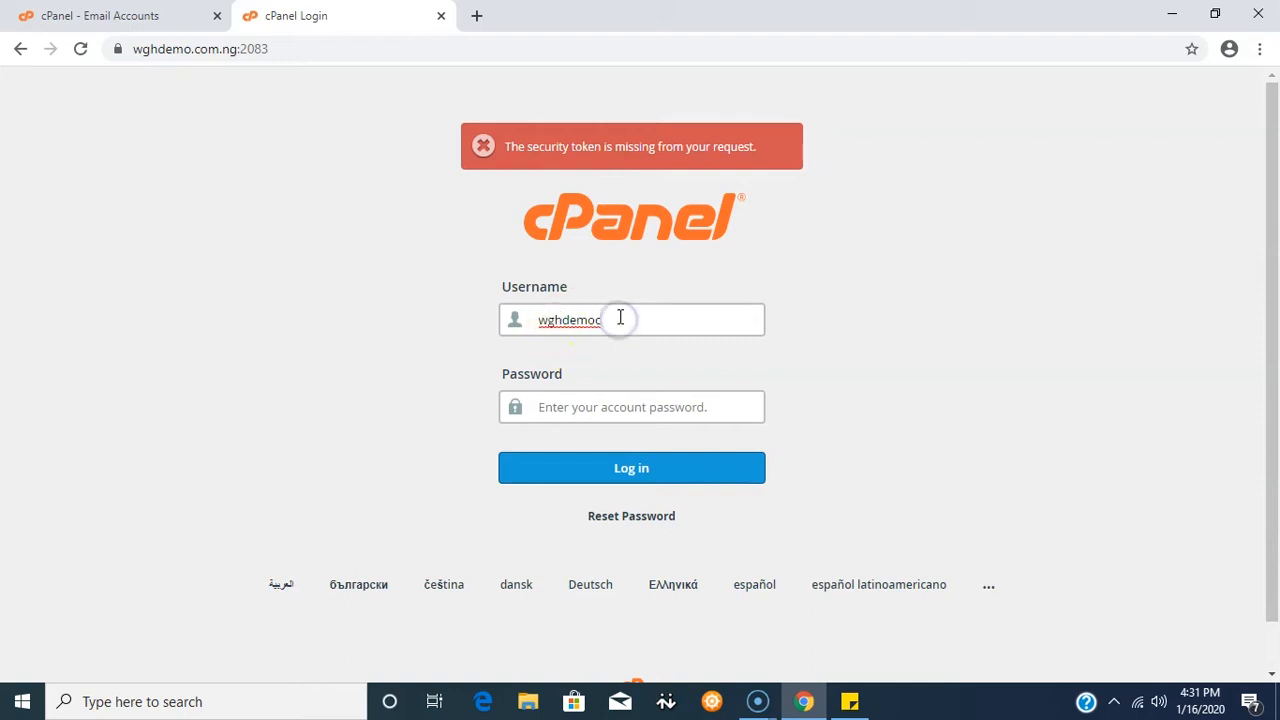
- Copy the password from the credentials note, paste it into the Password field, and log in
{"action": "left_click", "coordinate": [847, 705]}
{"action": "left_click_drag", "start_coordinate": [946, 120], "coordinate": [816, 118]}
{"action": "right_click", "coordinate": [850, 120]}
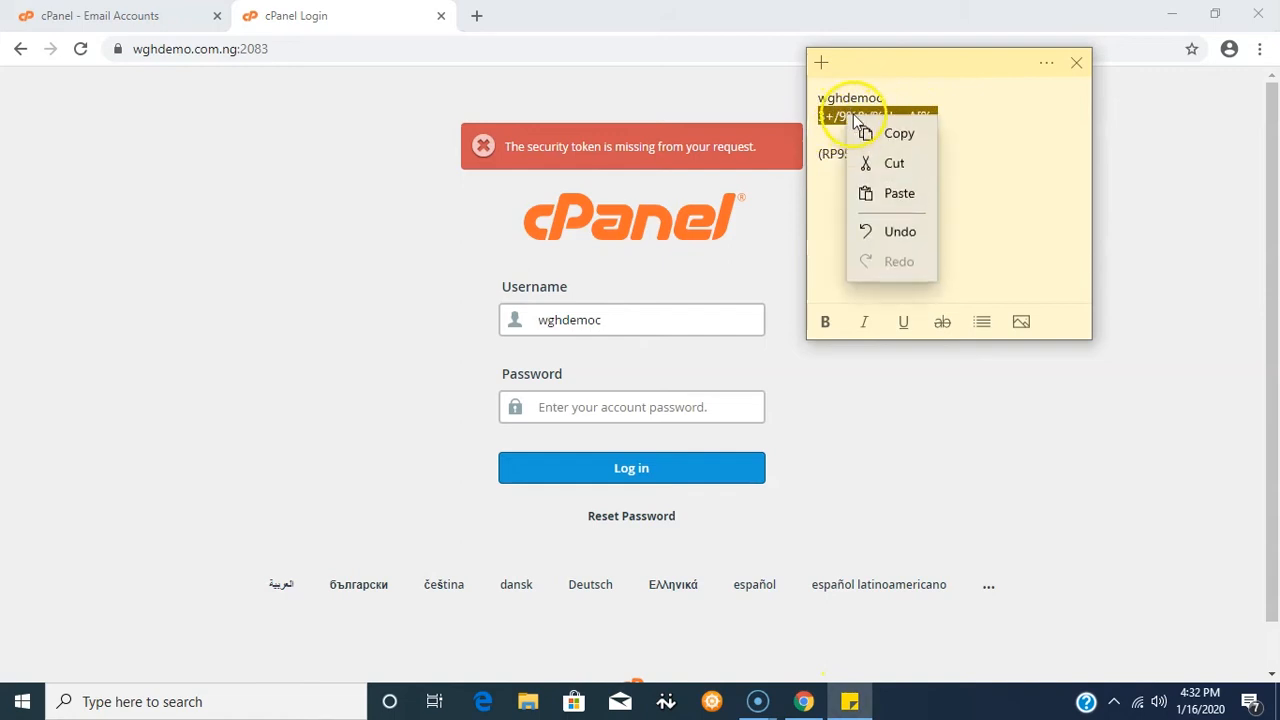
{"action": "left_click", "coordinate": [899, 134]}
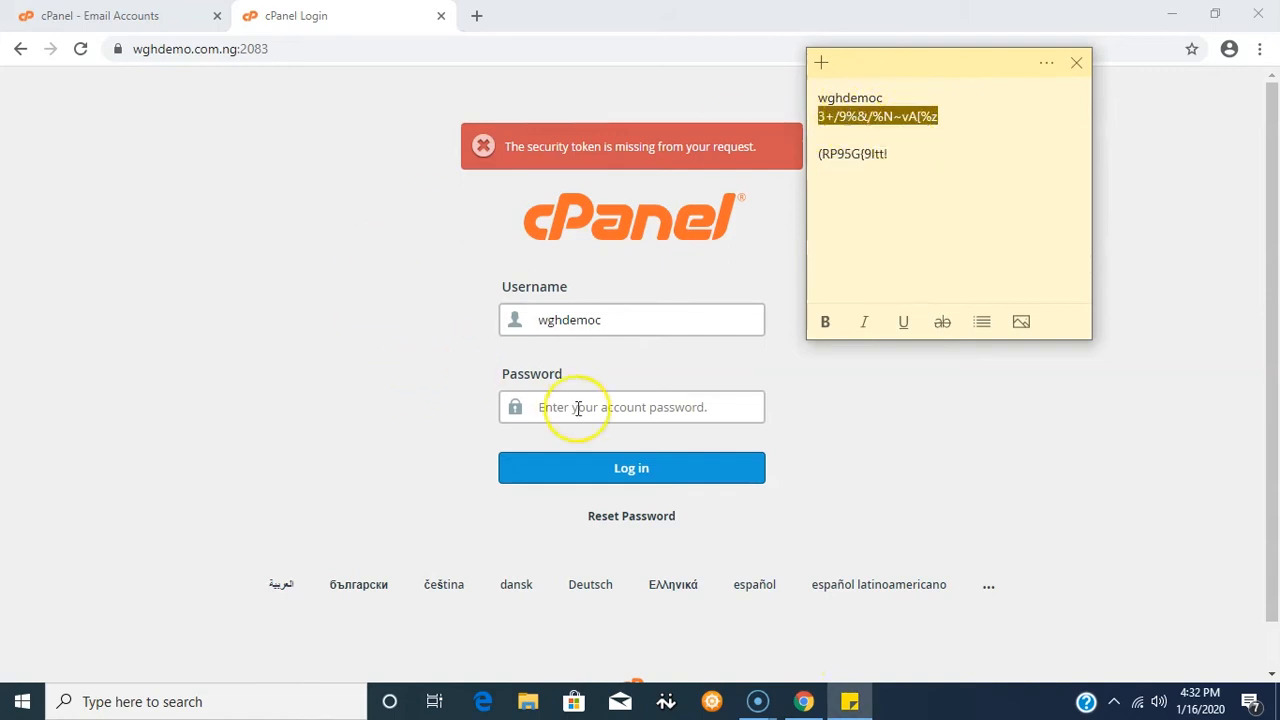
{"action": "left_click", "coordinate": [545, 405]}
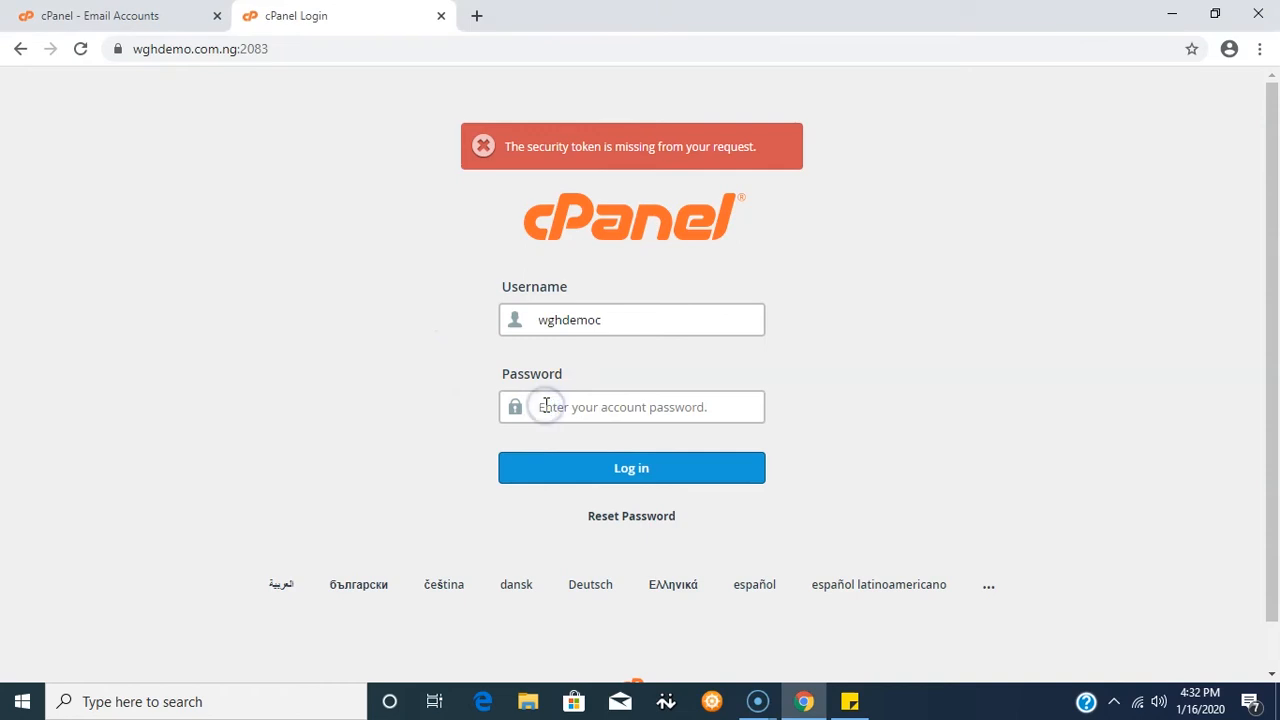
{"action": "key", "text": "ctrl+v"}
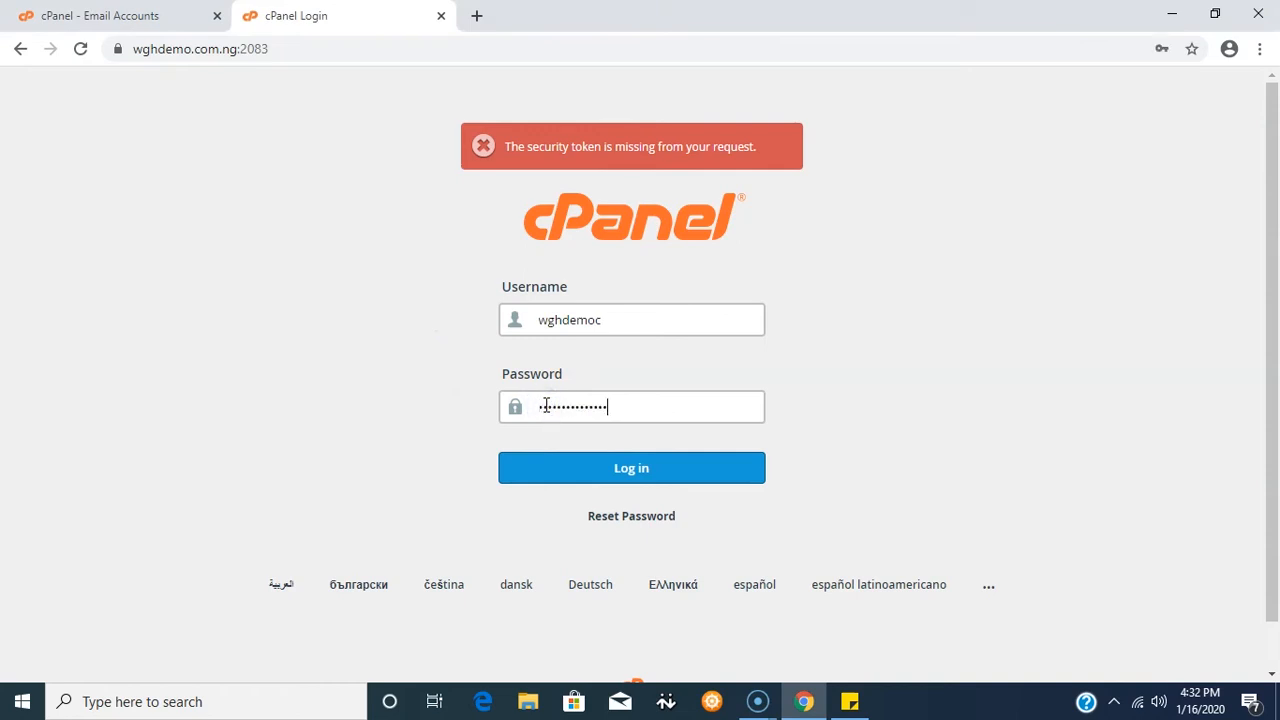
{"action": "left_click", "coordinate": [636, 478]}
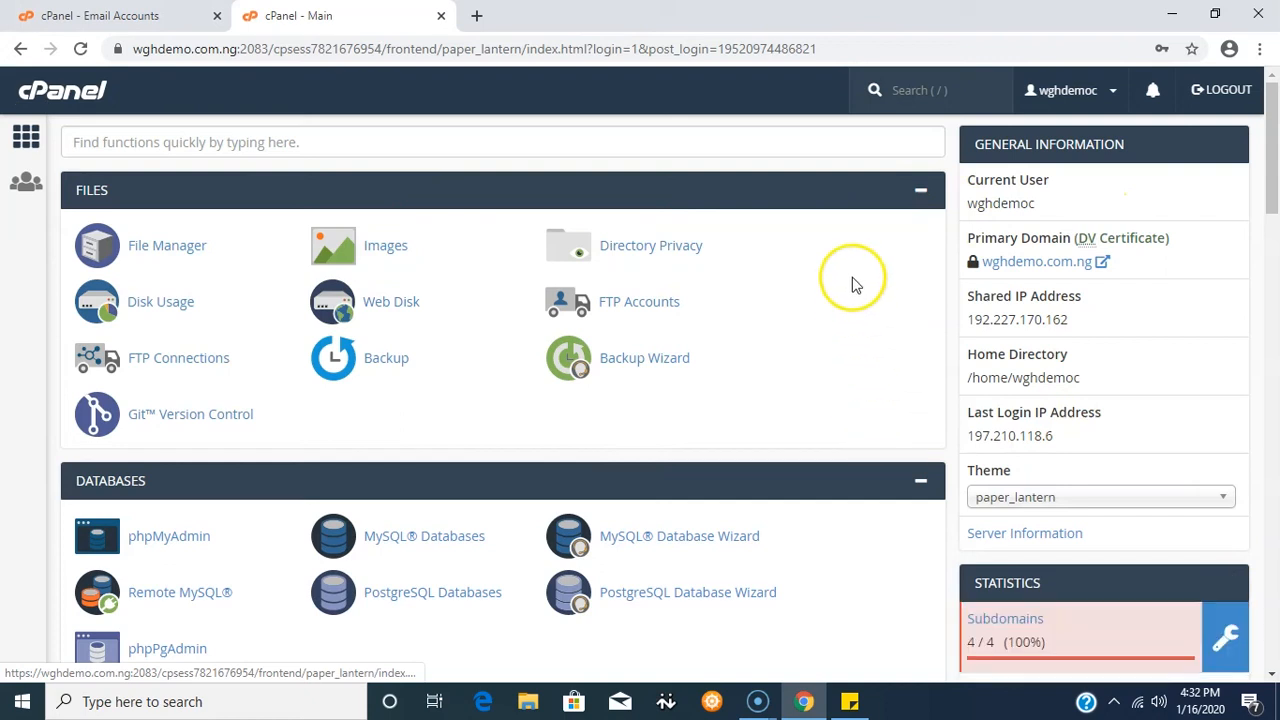
- Search cPanel for 'email accounts' and open the Email Accounts page
{"action": "left_click", "coordinate": [895, 91]}
{"action": "left_click", "coordinate": [895, 91]}
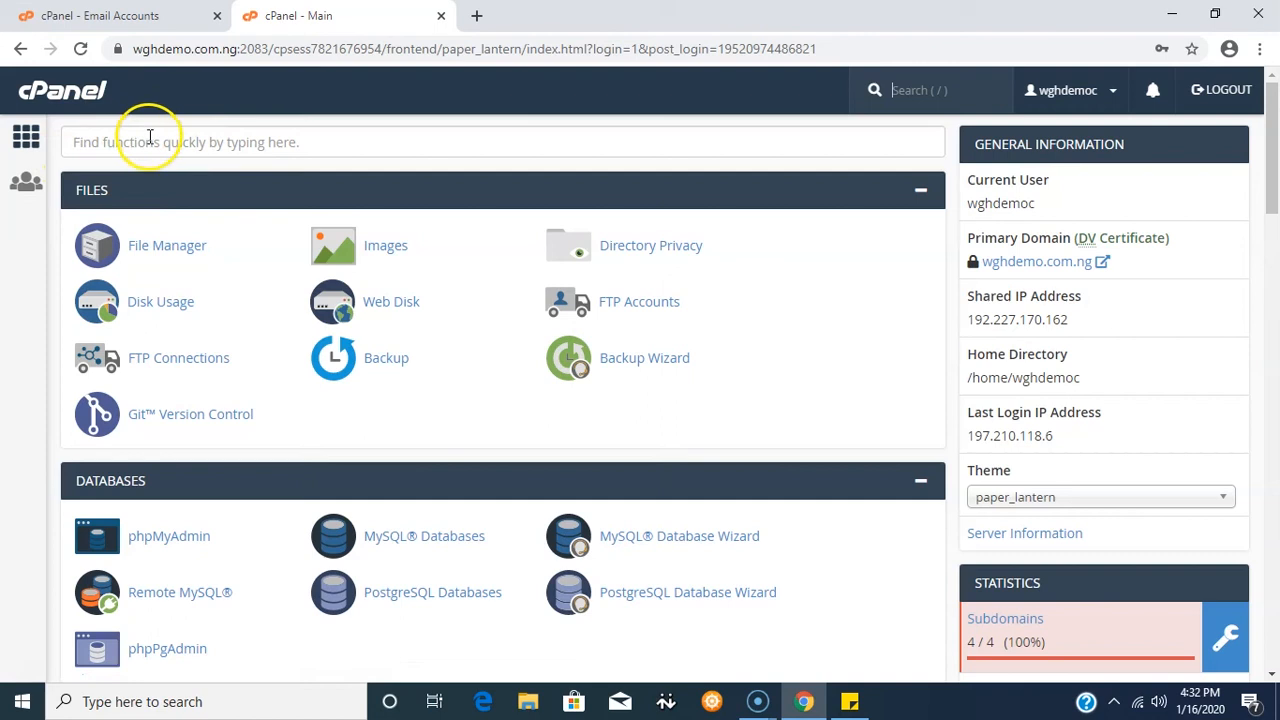
{"action": "scroll", "coordinate": [157, 171], "scroll_direction": "down", "scroll_amount": 6}
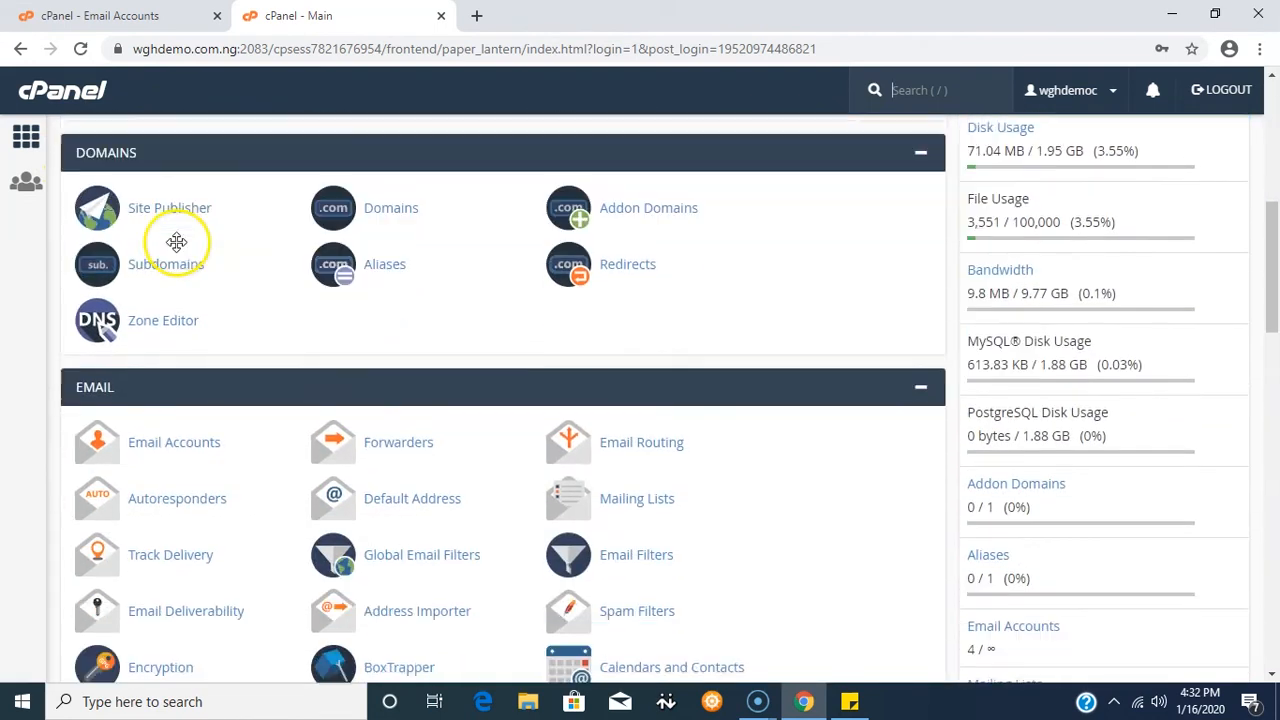
{"action": "scroll", "coordinate": [176, 242], "scroll_direction": "down", "scroll_amount": 2}
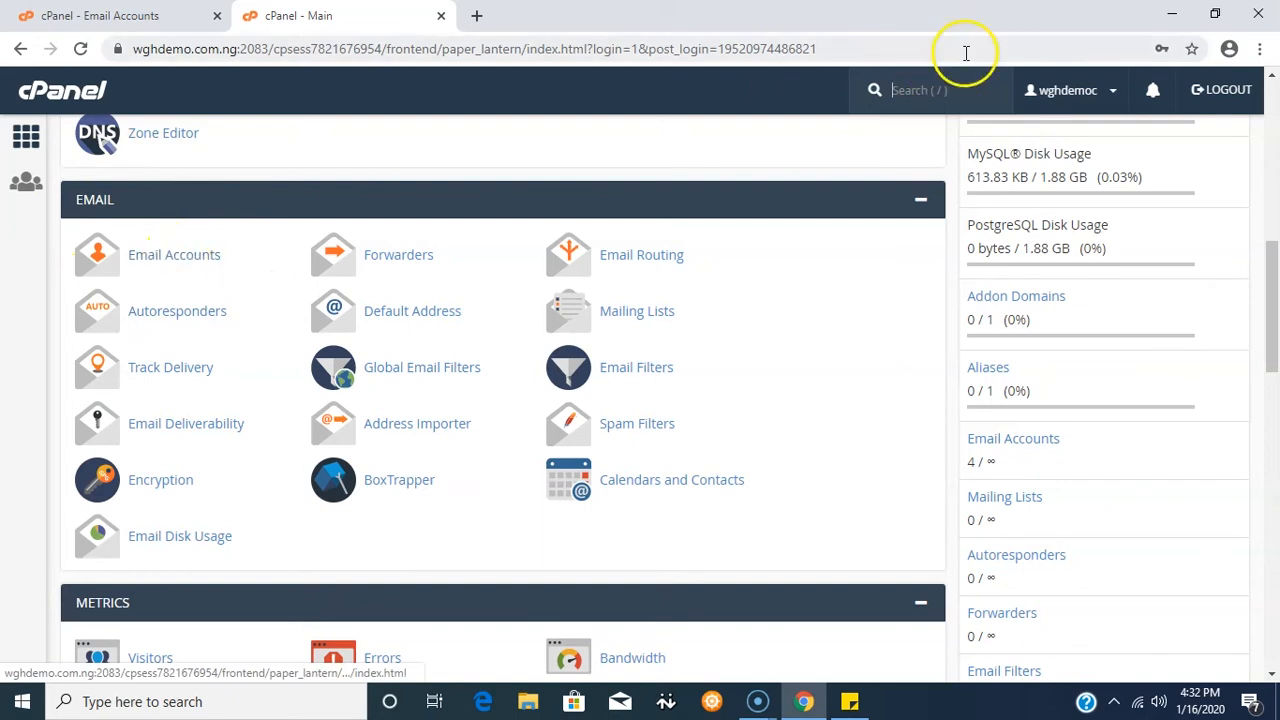
{"action": "left_click", "coordinate": [895, 90]}
{"action": "type", "text": "e"}
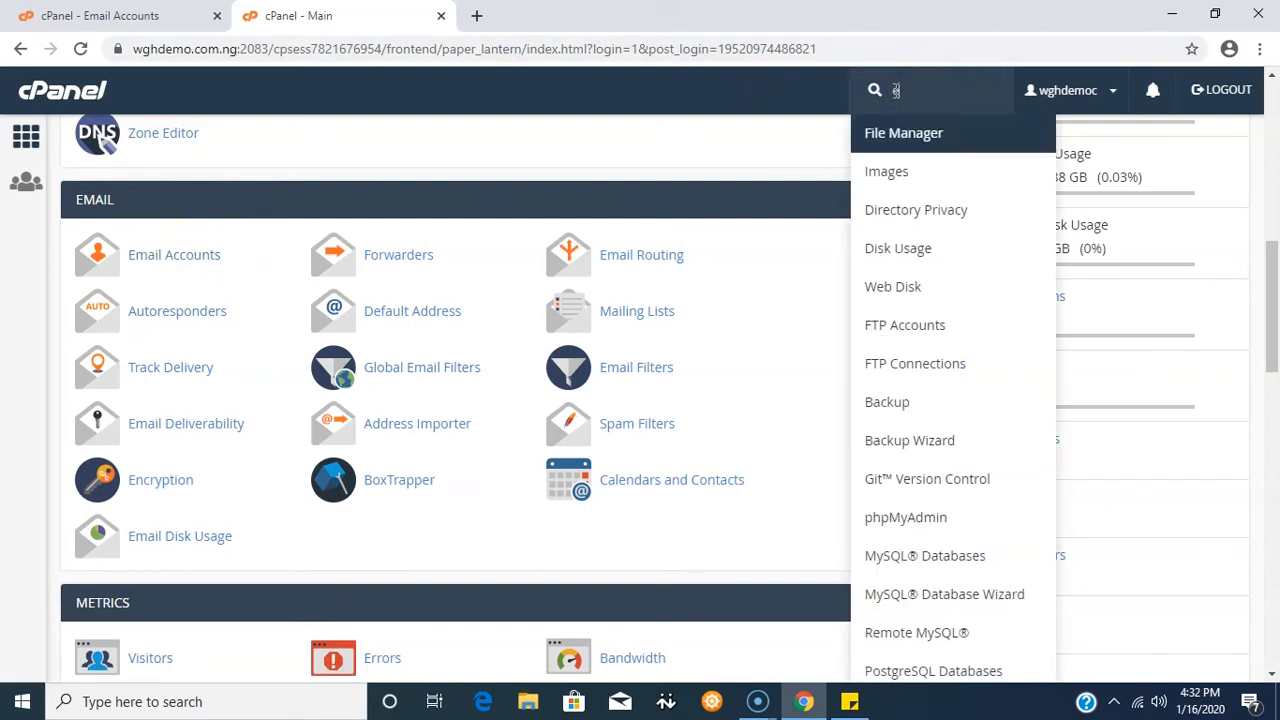
{"action": "type", "text": "mail"}
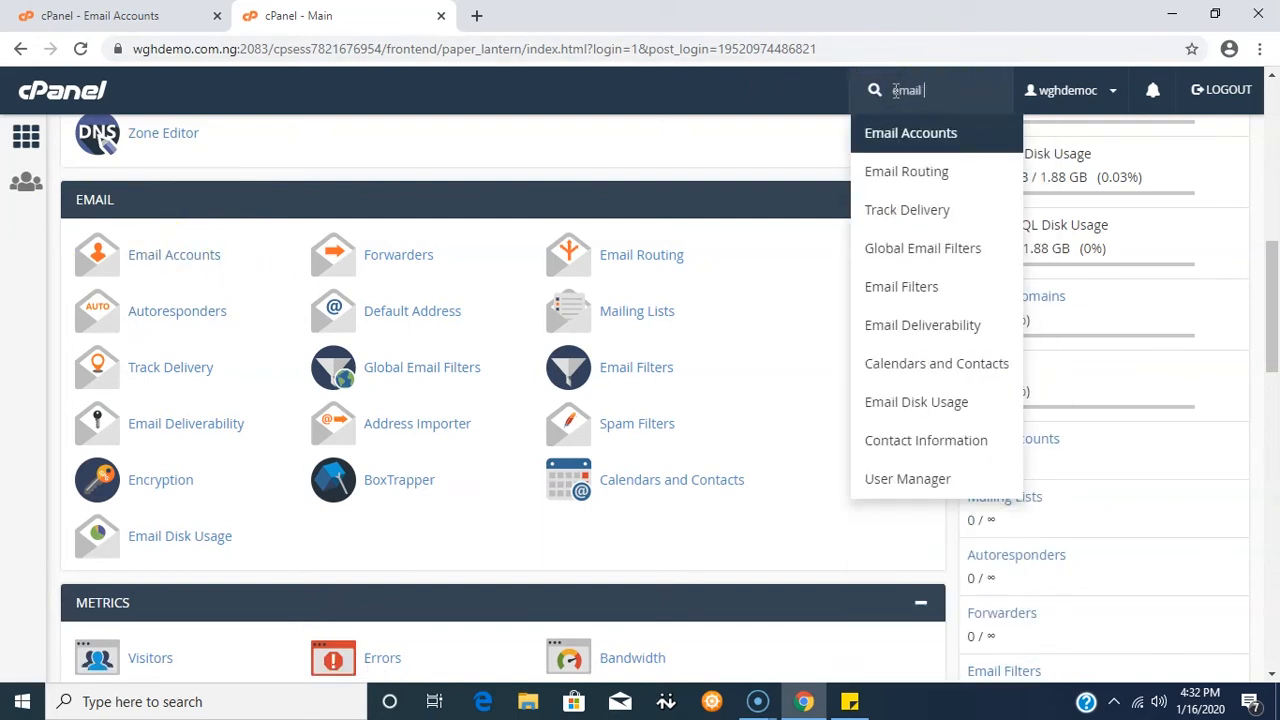
{"action": "type", "text": " accounts"}
{"action": "left_click", "coordinate": [918, 134]}
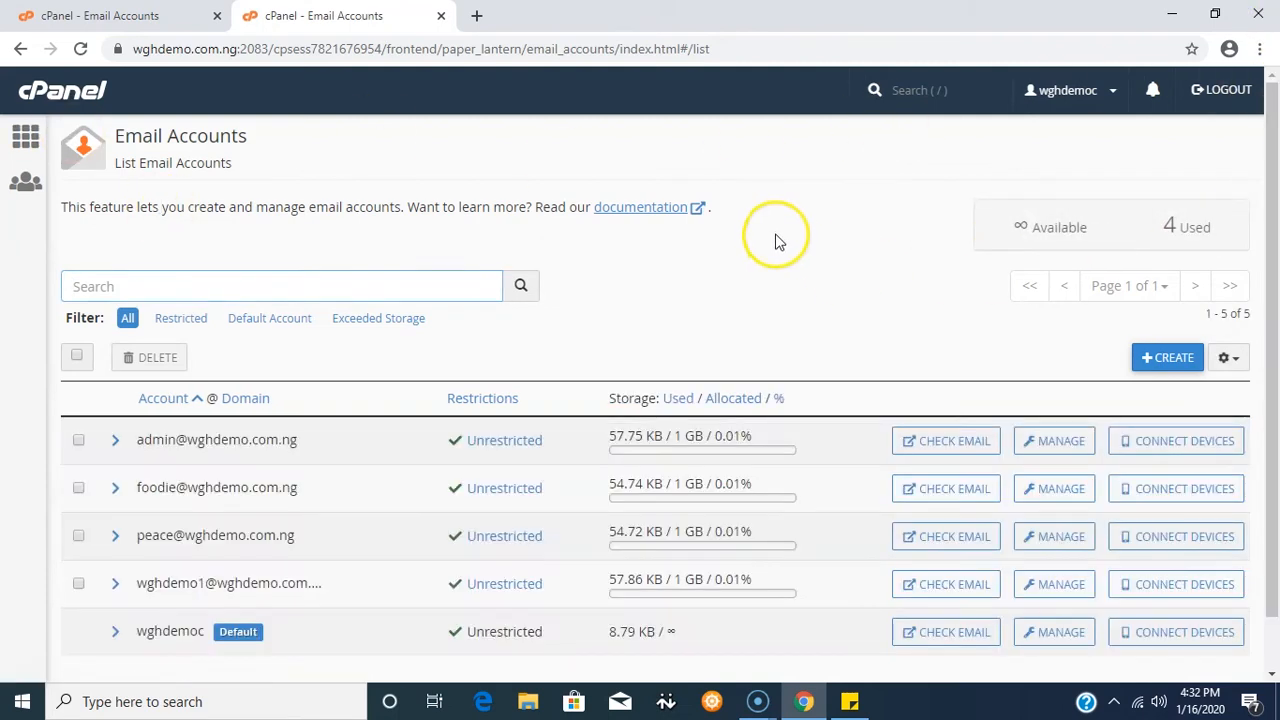
{"action": "scroll", "coordinate": [775, 226], "scroll_direction": "down", "scroll_amount": 1}
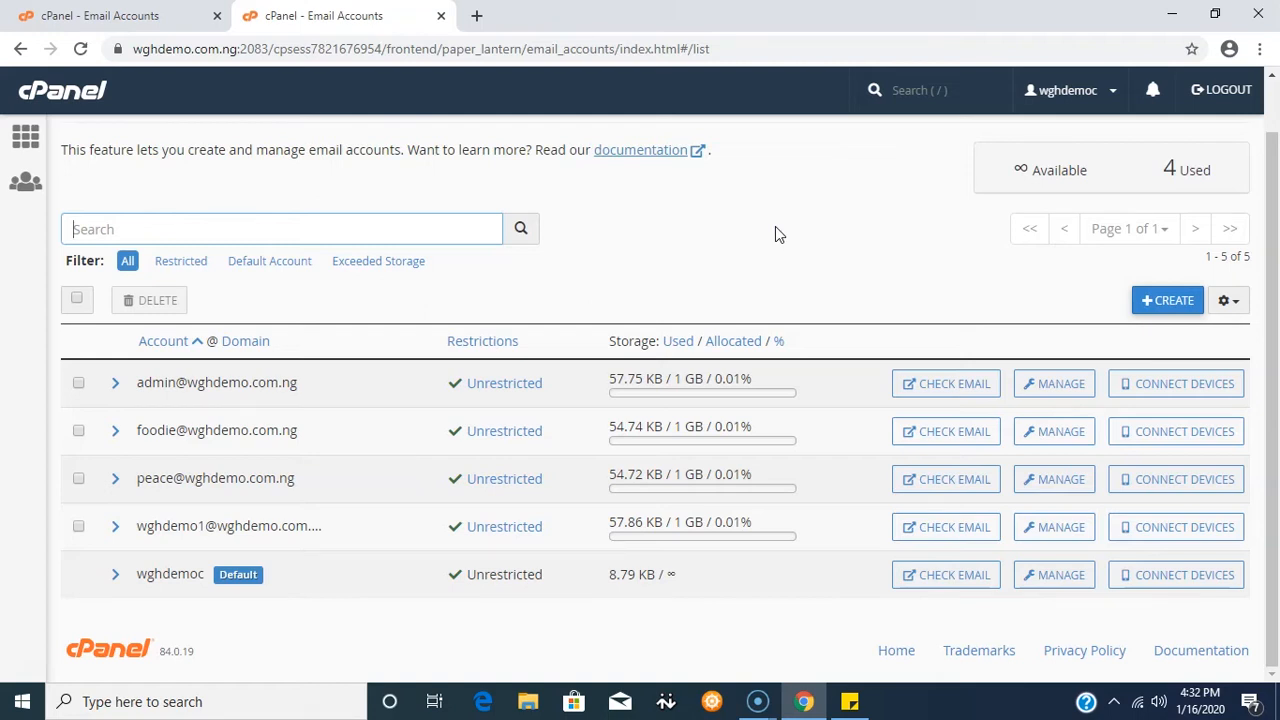
- Start a new email account with the username training
{"action": "left_click", "coordinate": [1168, 303]}
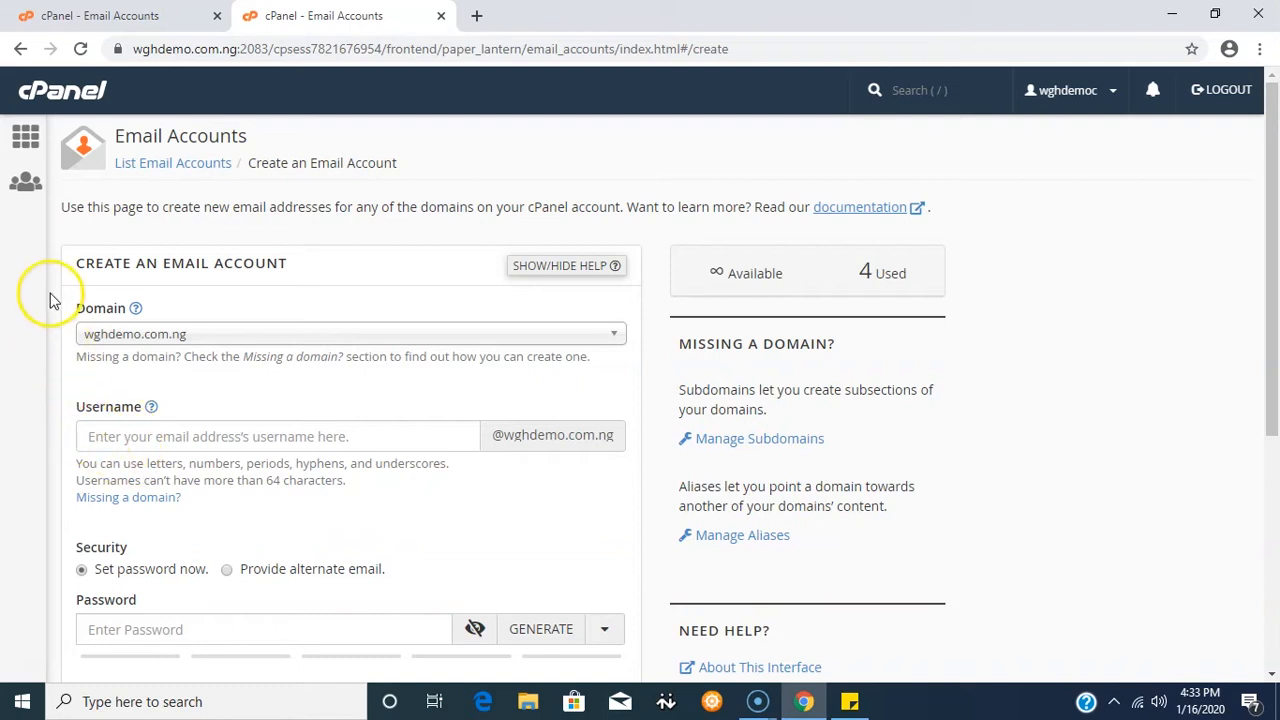
{"action": "left_click", "coordinate": [97, 437]}
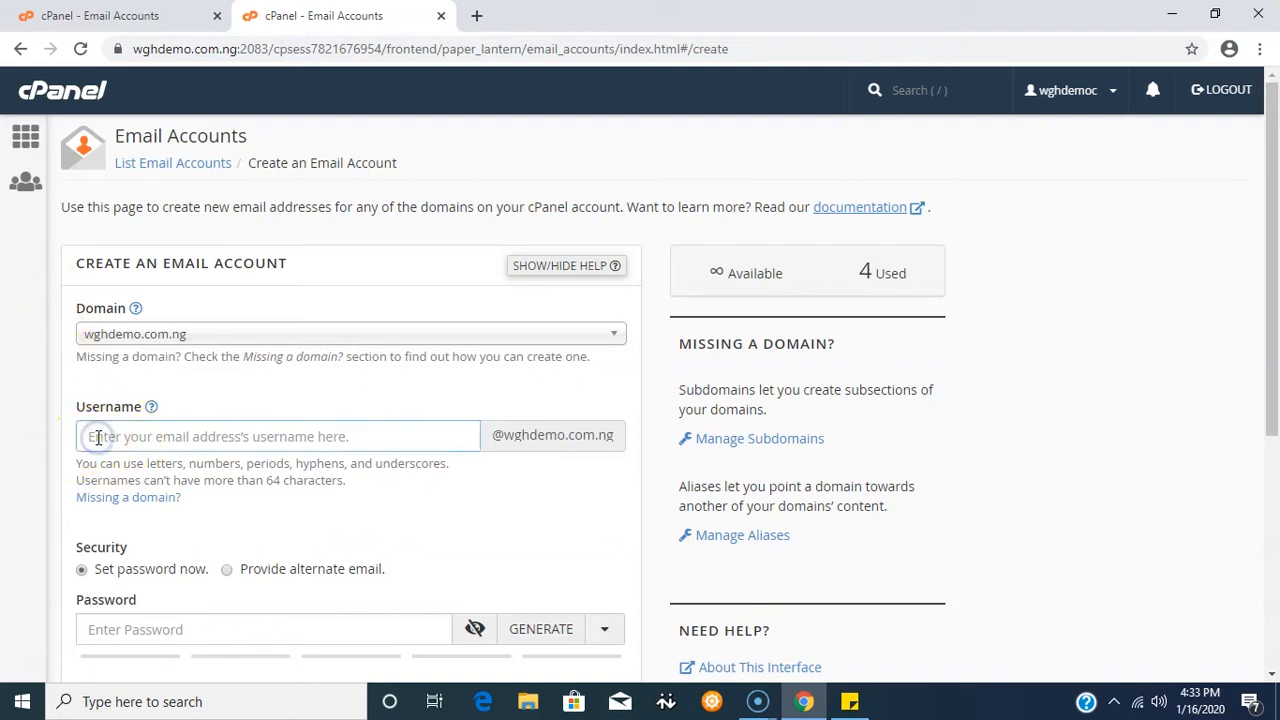
{"action": "type", "text": "training"}
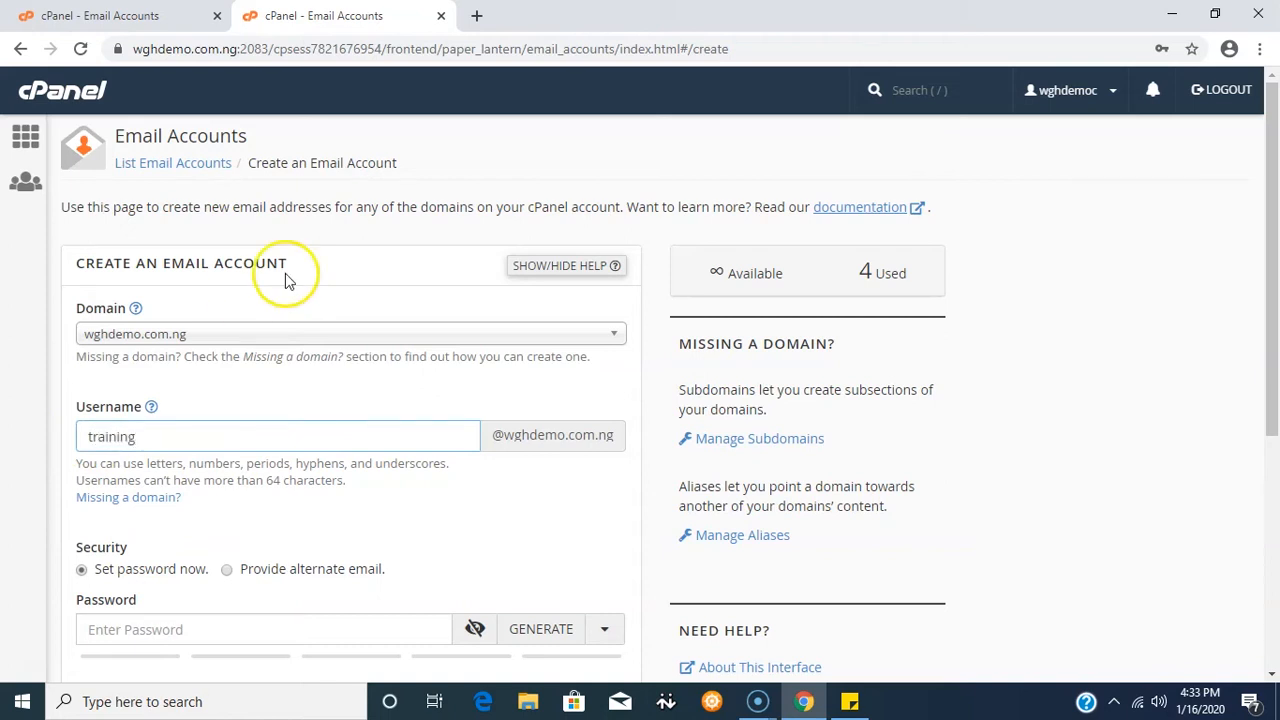
{"action": "scroll", "coordinate": [300, 288], "scroll_direction": "down", "scroll_amount": 2}
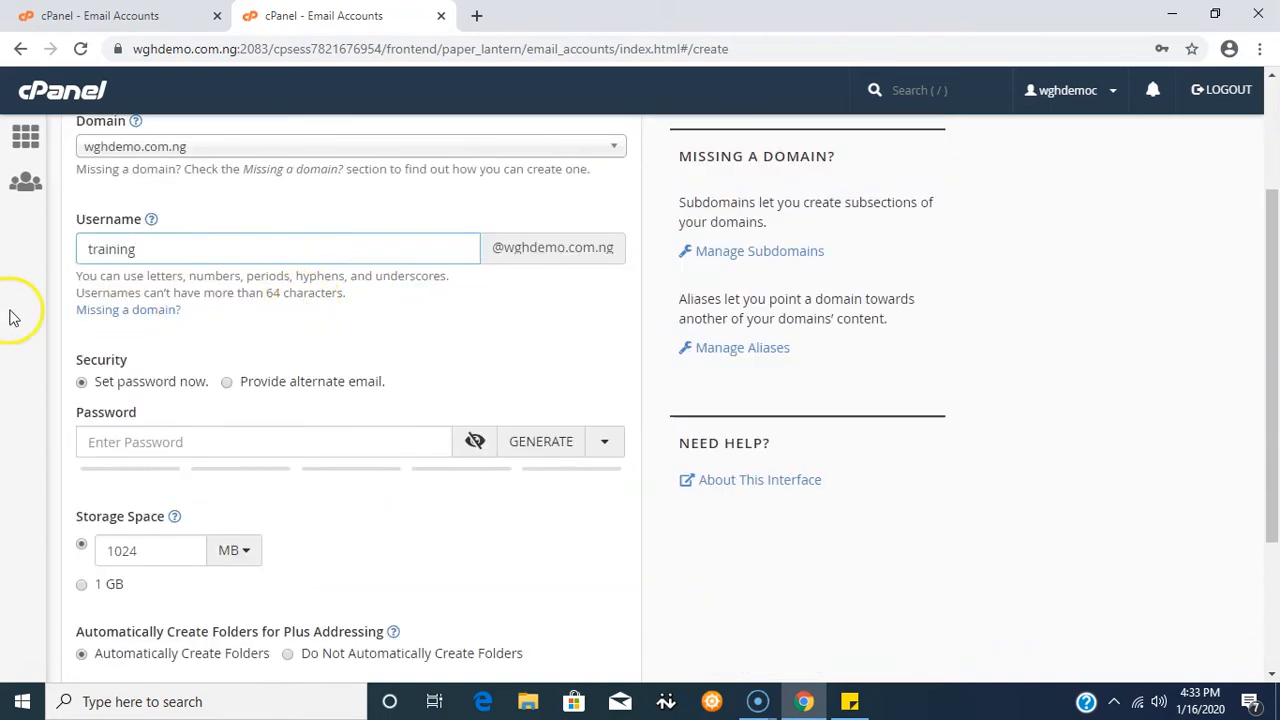
{"action": "scroll", "coordinate": [12, 318], "scroll_direction": "down", "scroll_amount": 1}
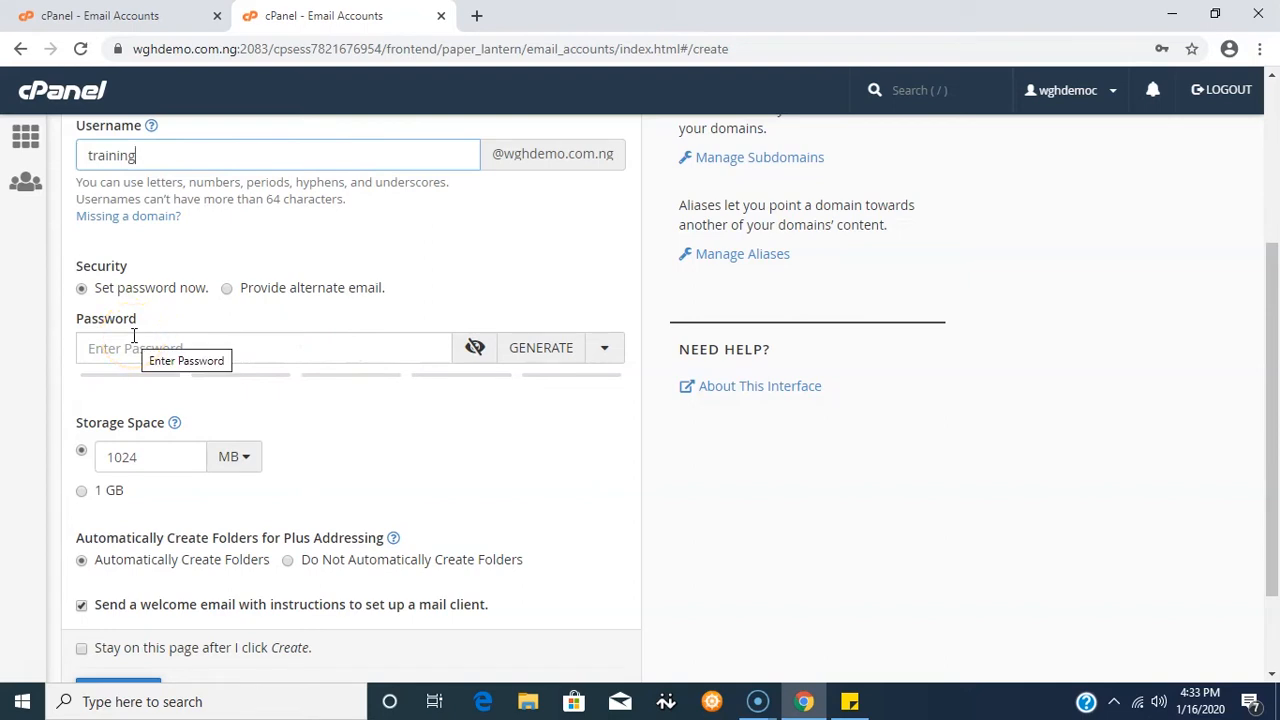
{"action": "scroll", "coordinate": [270, 340], "scroll_direction": "down", "scroll_amount": 2}
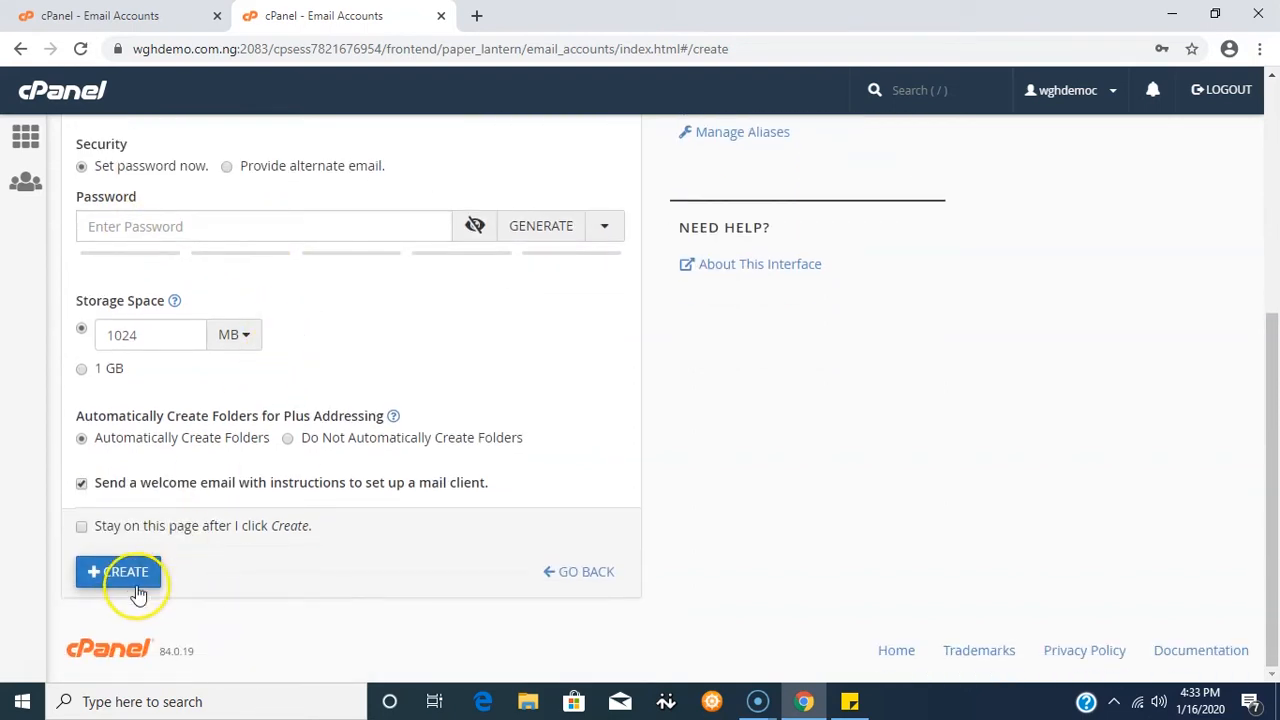
{"action": "scroll", "coordinate": [322, 304], "scroll_direction": "up", "scroll_amount": 1}
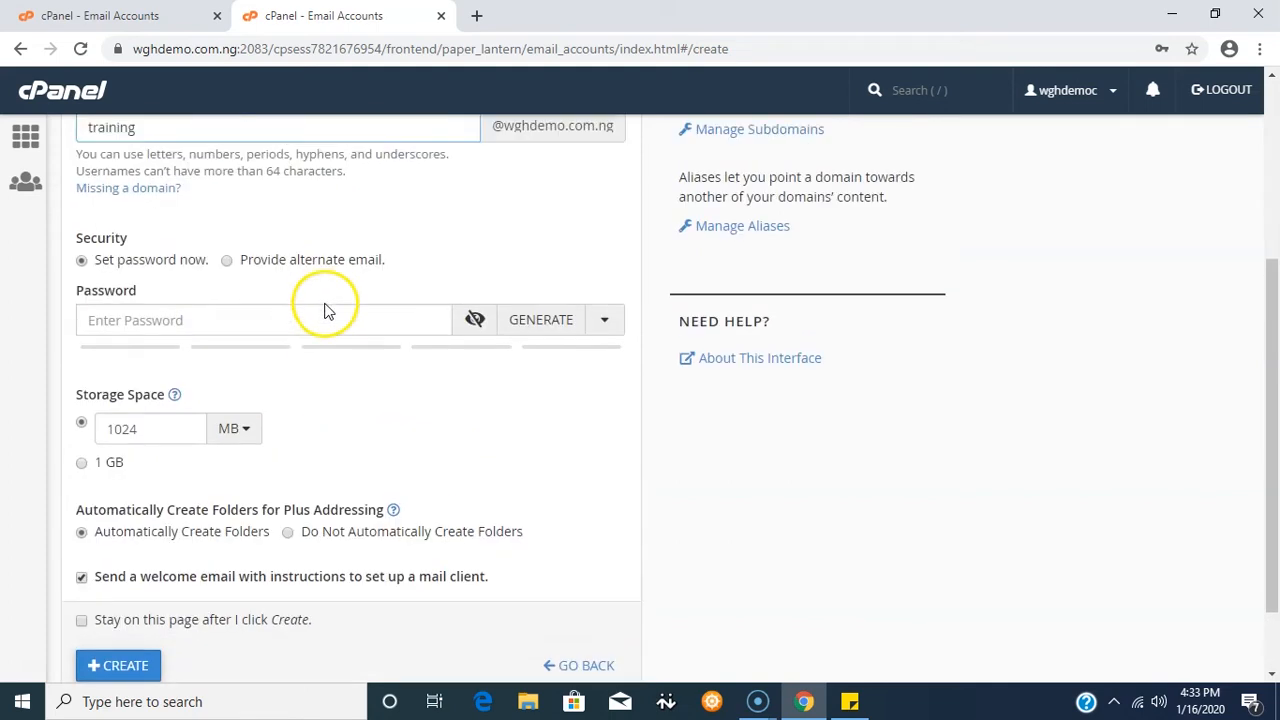
- Generate a strong password and save it in the sticky note in place of the old line
{"action": "left_click", "coordinate": [528, 322]}
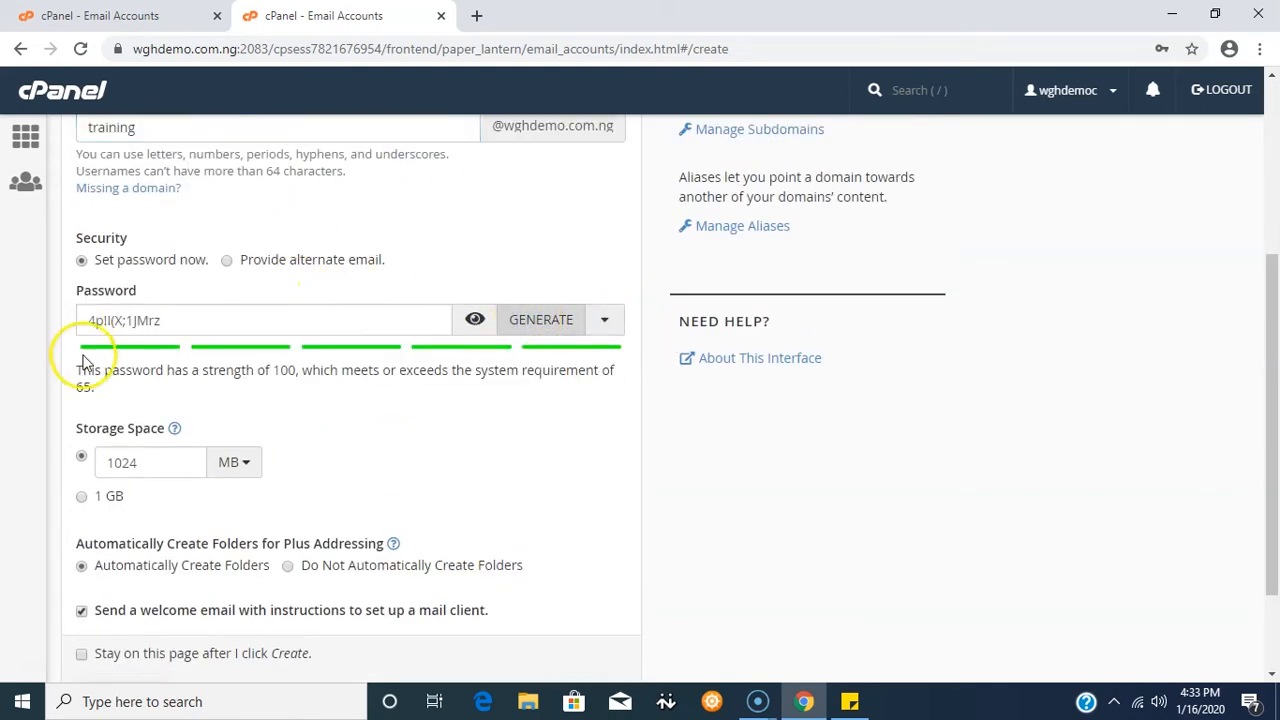
{"action": "left_click_drag", "start_coordinate": [197, 320], "coordinate": [41, 320]}
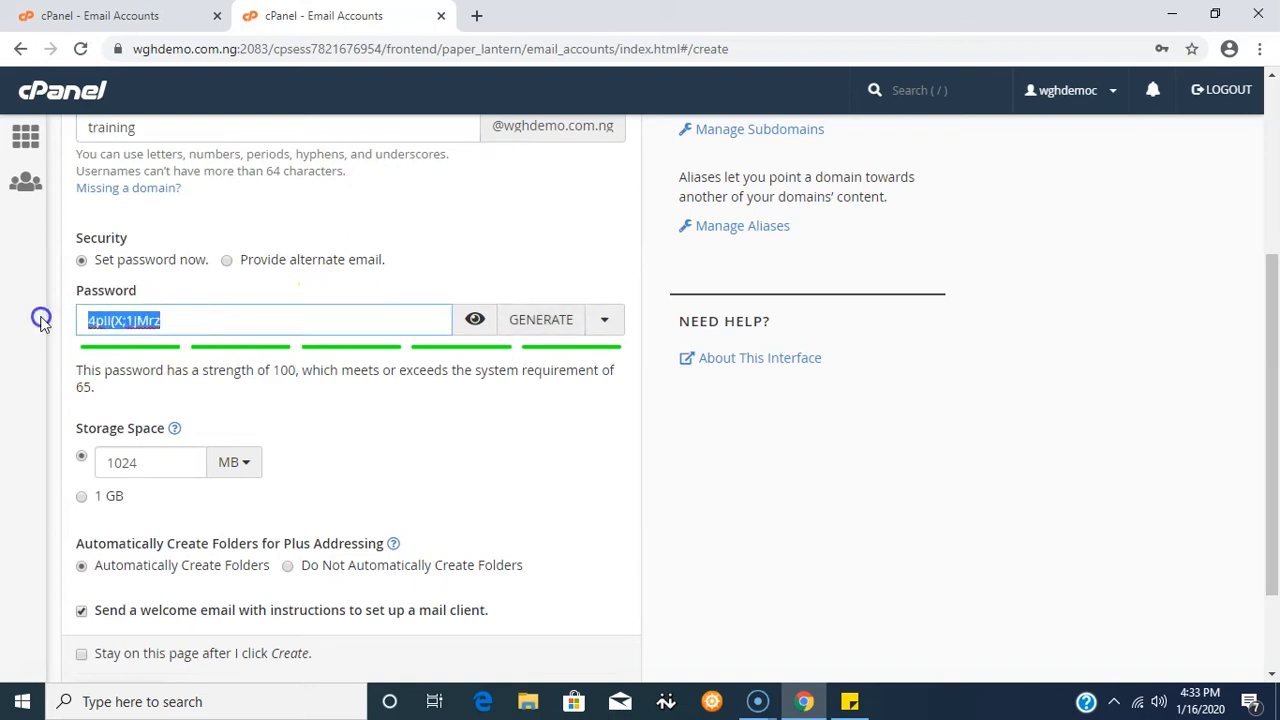
{"action": "right_click", "coordinate": [108, 320]}
{"action": "left_click", "coordinate": [161, 390]}
{"action": "left_click", "coordinate": [849, 701]}
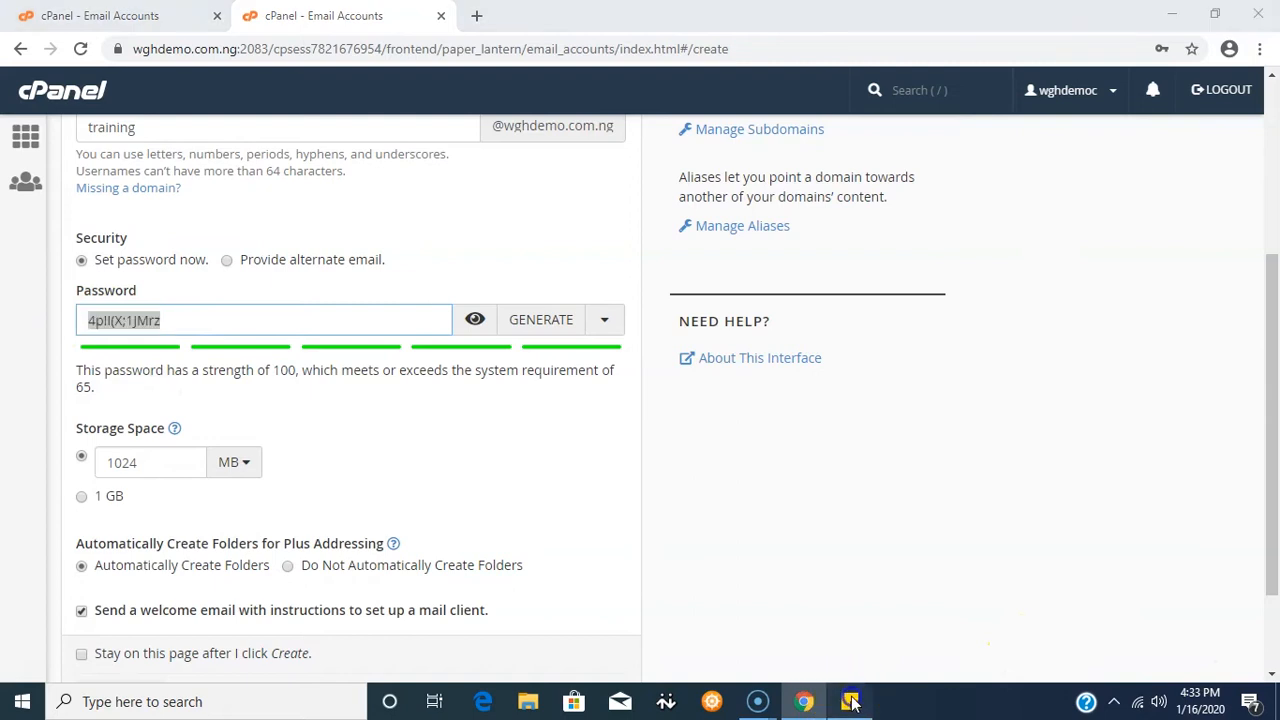
{"action": "left_click_drag", "start_coordinate": [892, 155], "coordinate": [812, 162]}
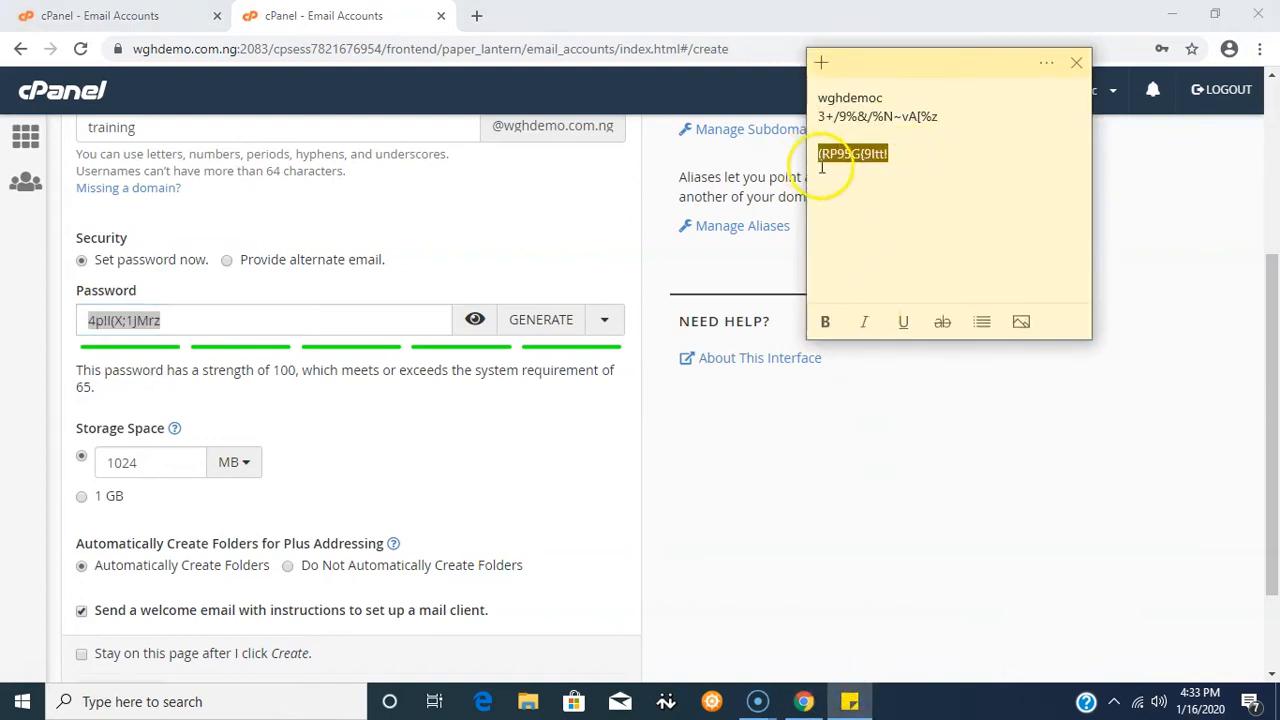
{"action": "key", "text": "BackSpace"}
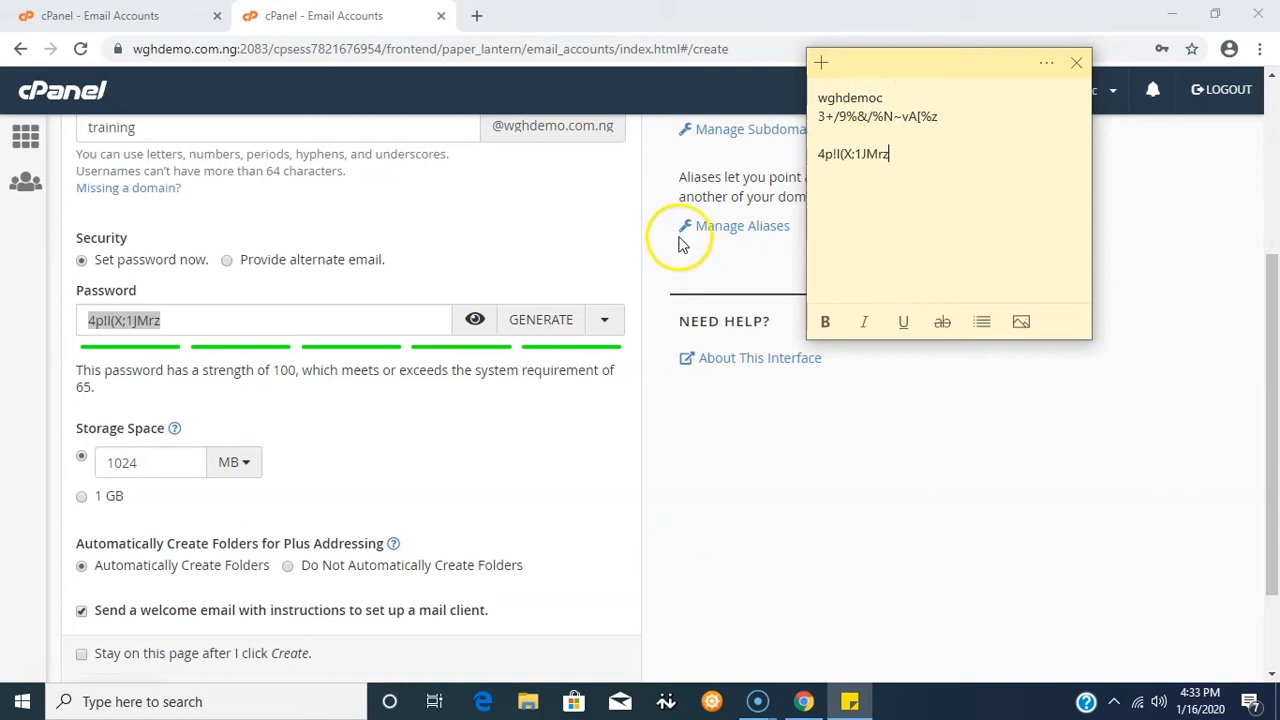
{"action": "left_click", "coordinate": [519, 188]}
{"action": "scroll", "coordinate": [525, 300], "scroll_direction": "down", "scroll_amount": 2}
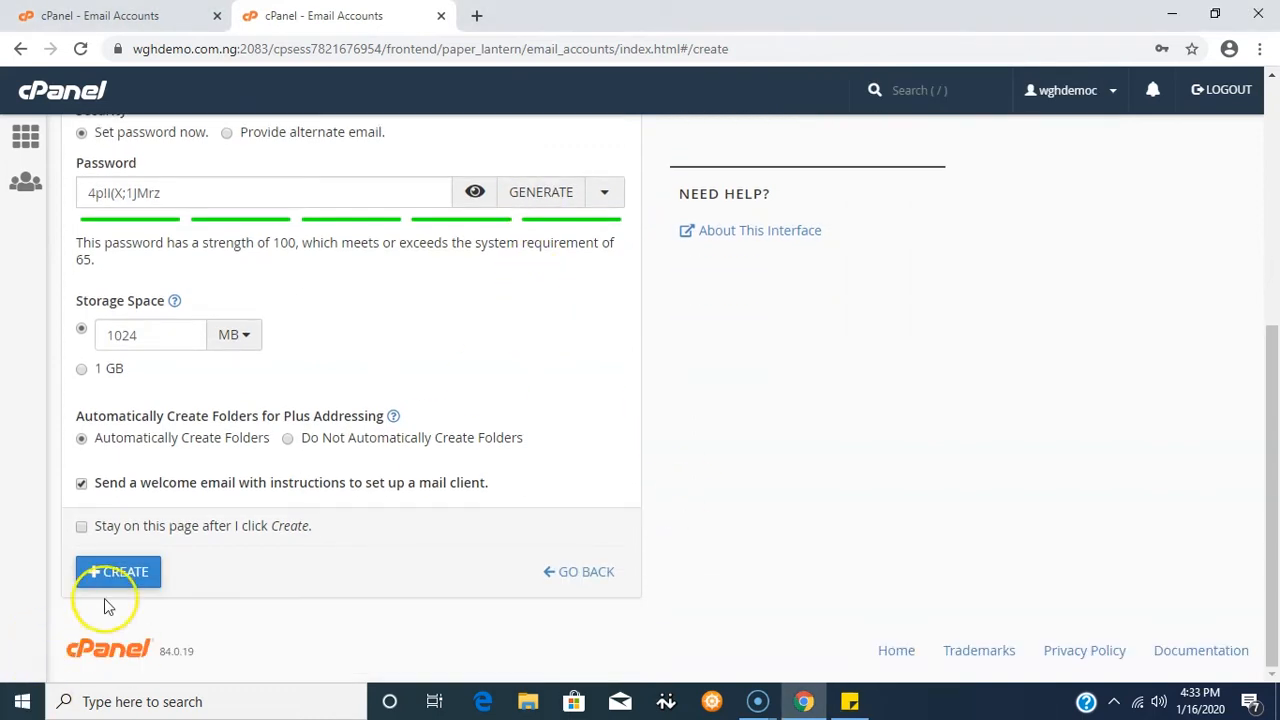
{"action": "left_click", "coordinate": [121, 575]}
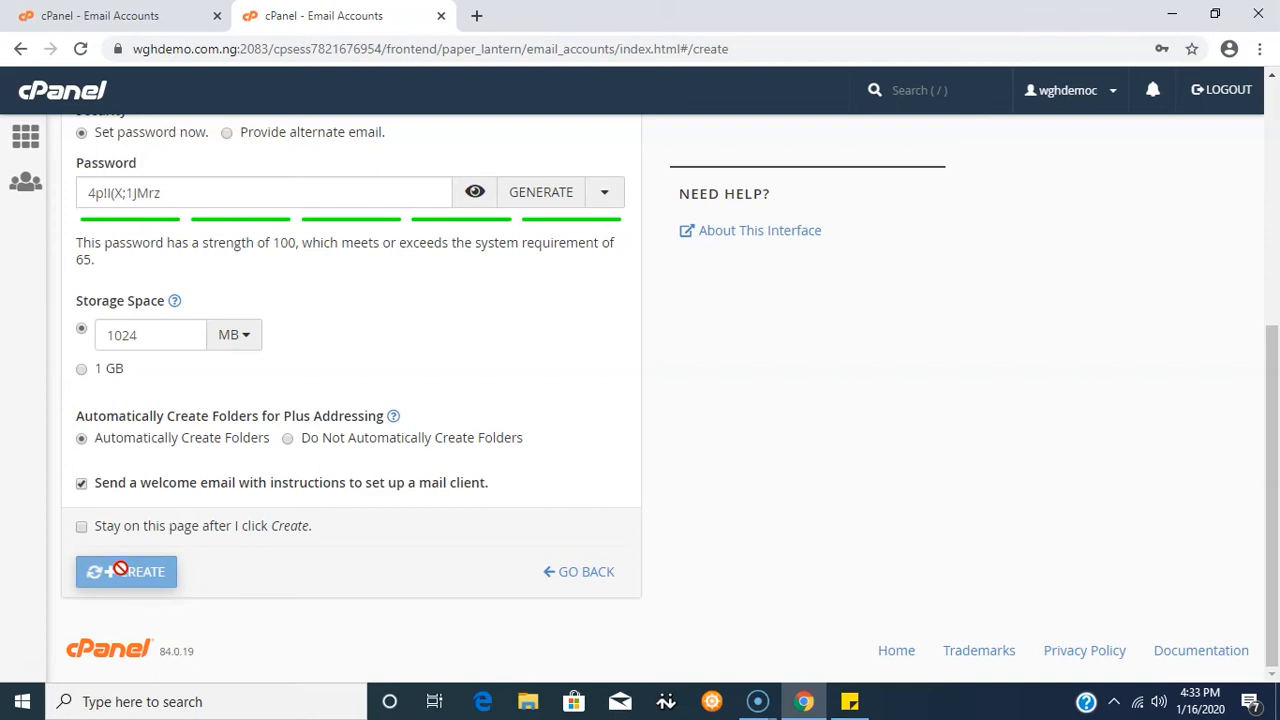
{"action": "scroll", "coordinate": [534, 223], "scroll_direction": "down", "scroll_amount": 1}
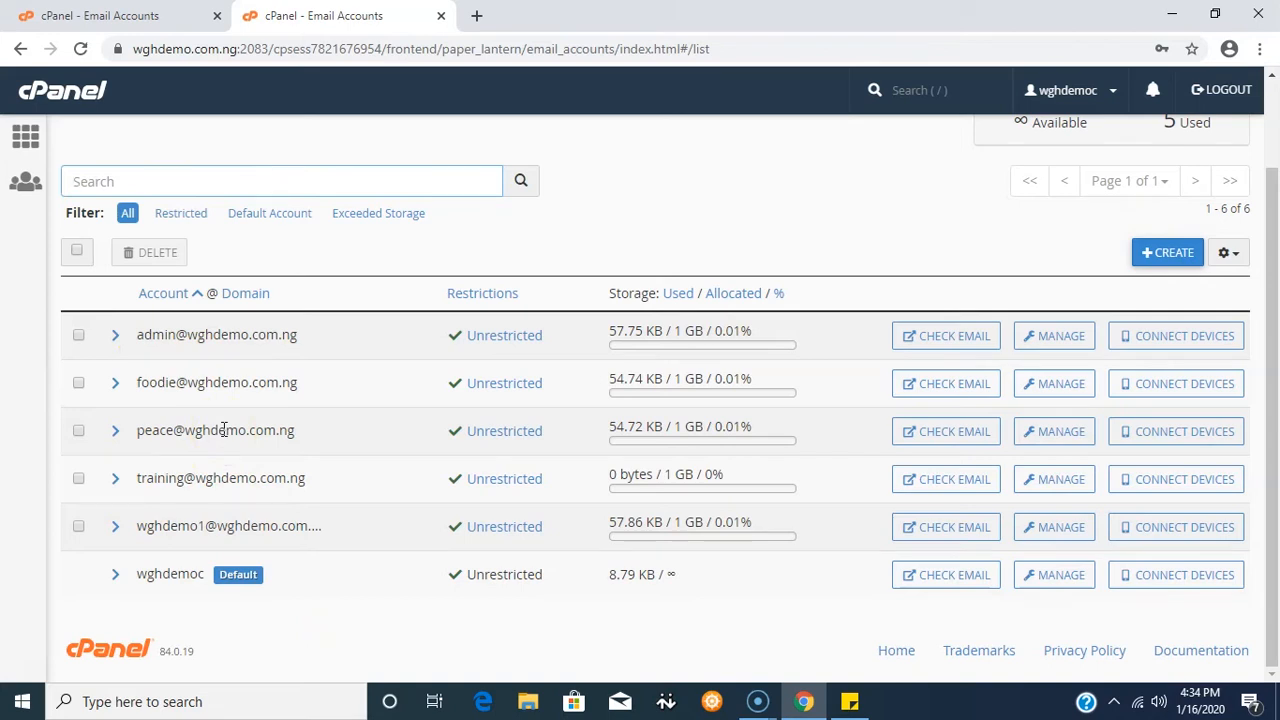
- Open the training account's webmail inbox in Roundcube
{"action": "left_click", "coordinate": [950, 481]}
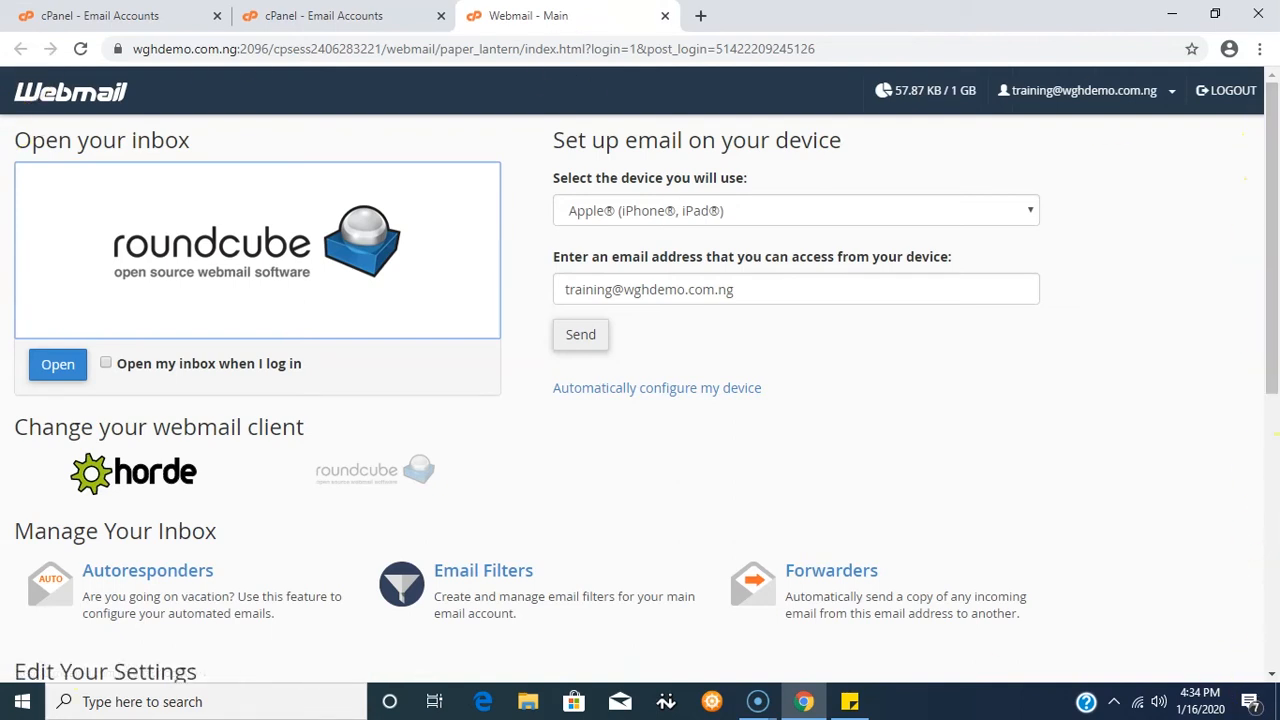
{"action": "left_click", "coordinate": [187, 257]}
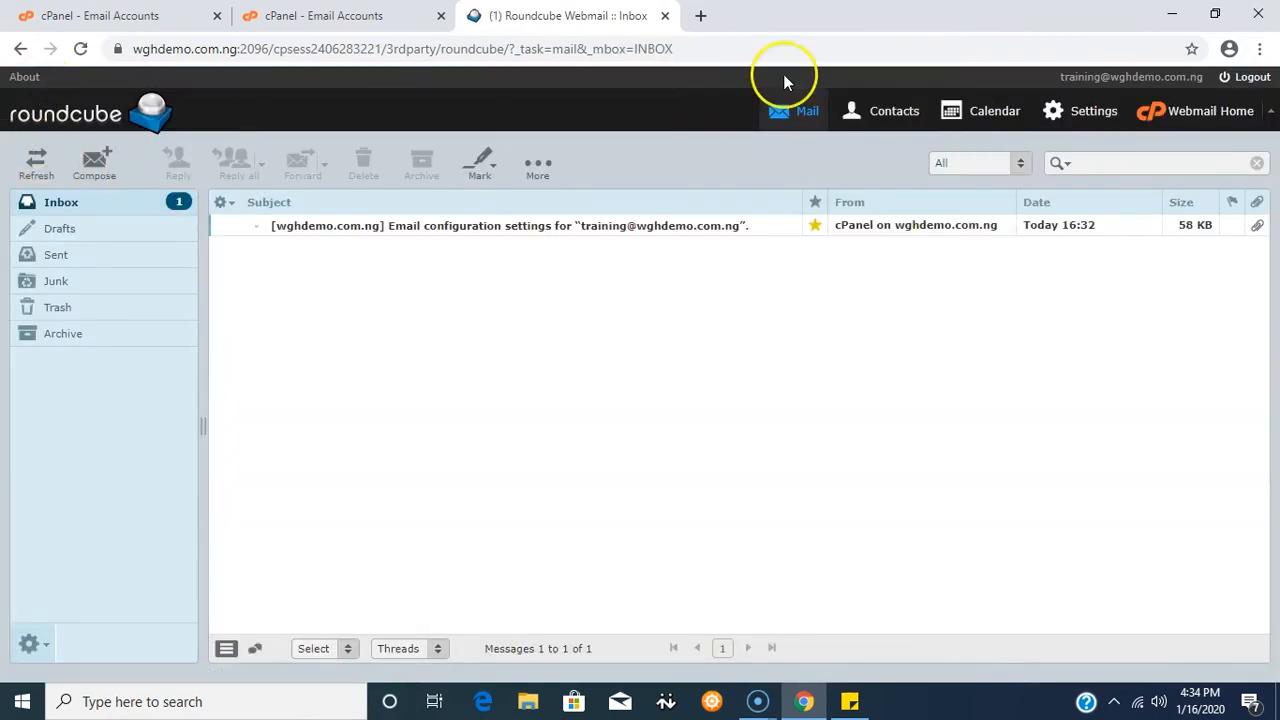
- Send a message with subject and body 'test' to the external Gmail address from Roundcube
{"action": "left_click", "coordinate": [94, 165]}
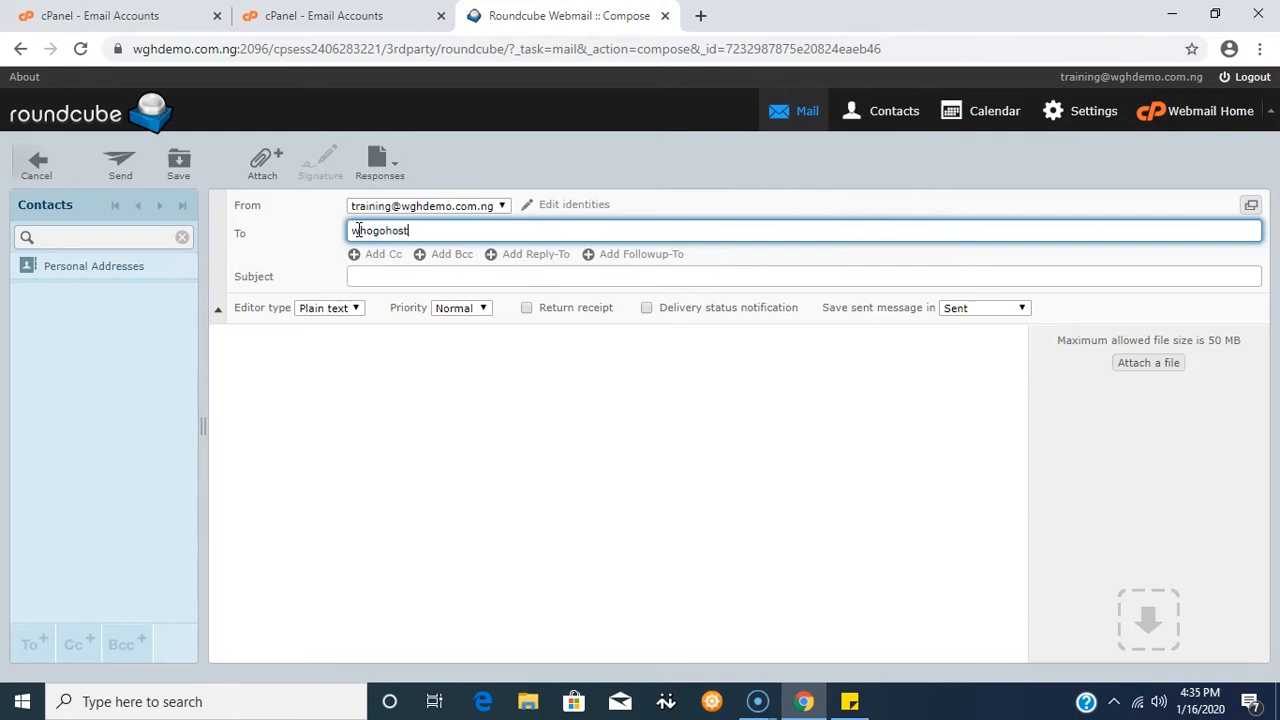
{"action": "key", "text": "BackSpace"}
{"action": "type", "text": "test@gmail.com"}
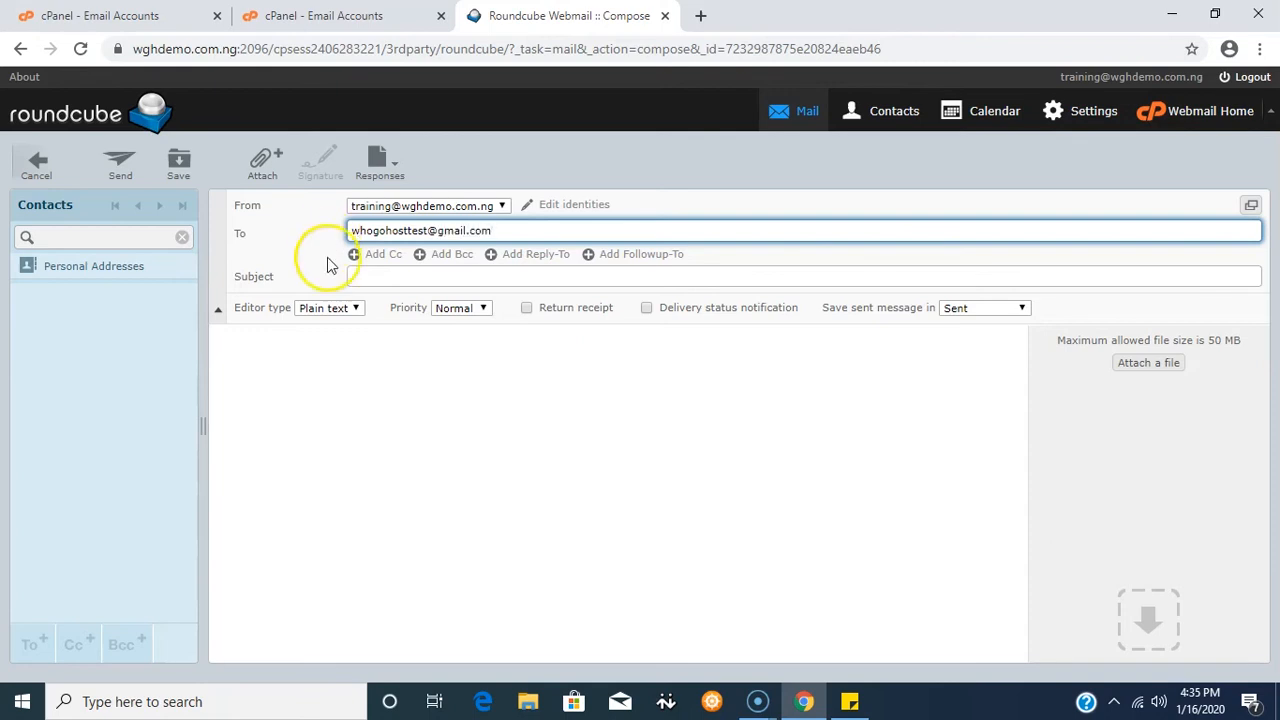
{"action": "left_click", "coordinate": [376, 276]}
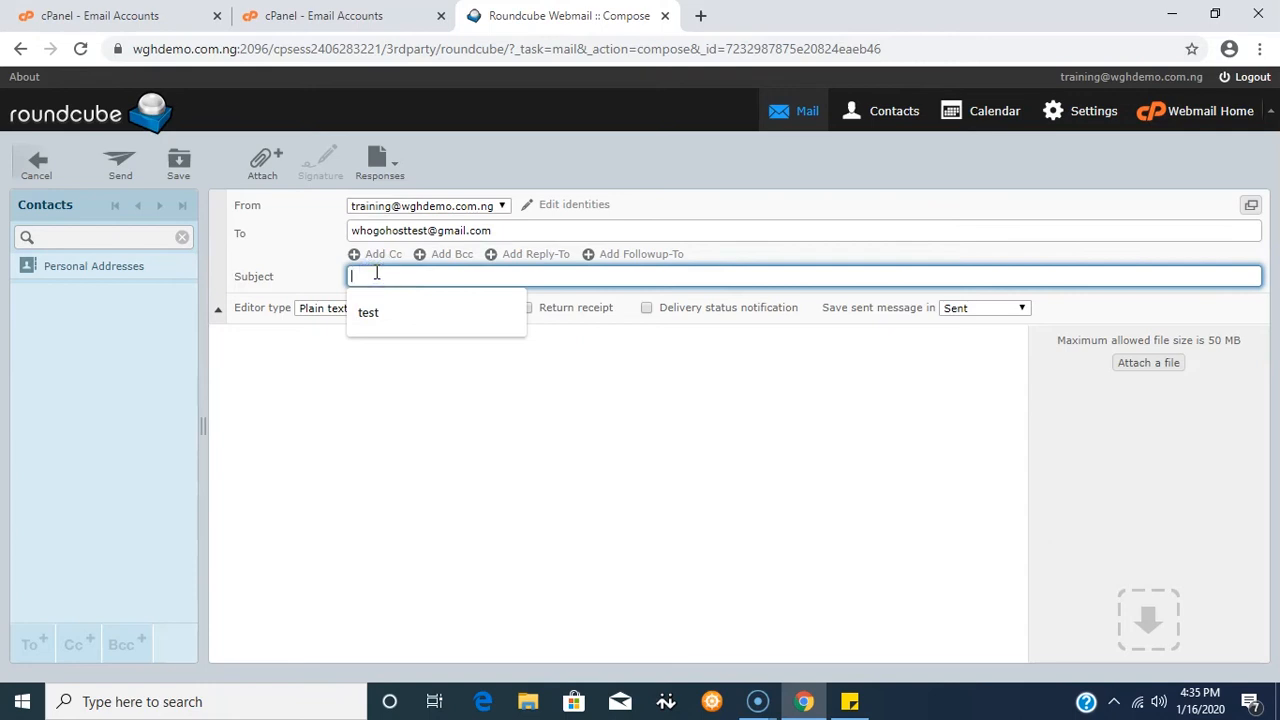
{"action": "type", "text": "test"}
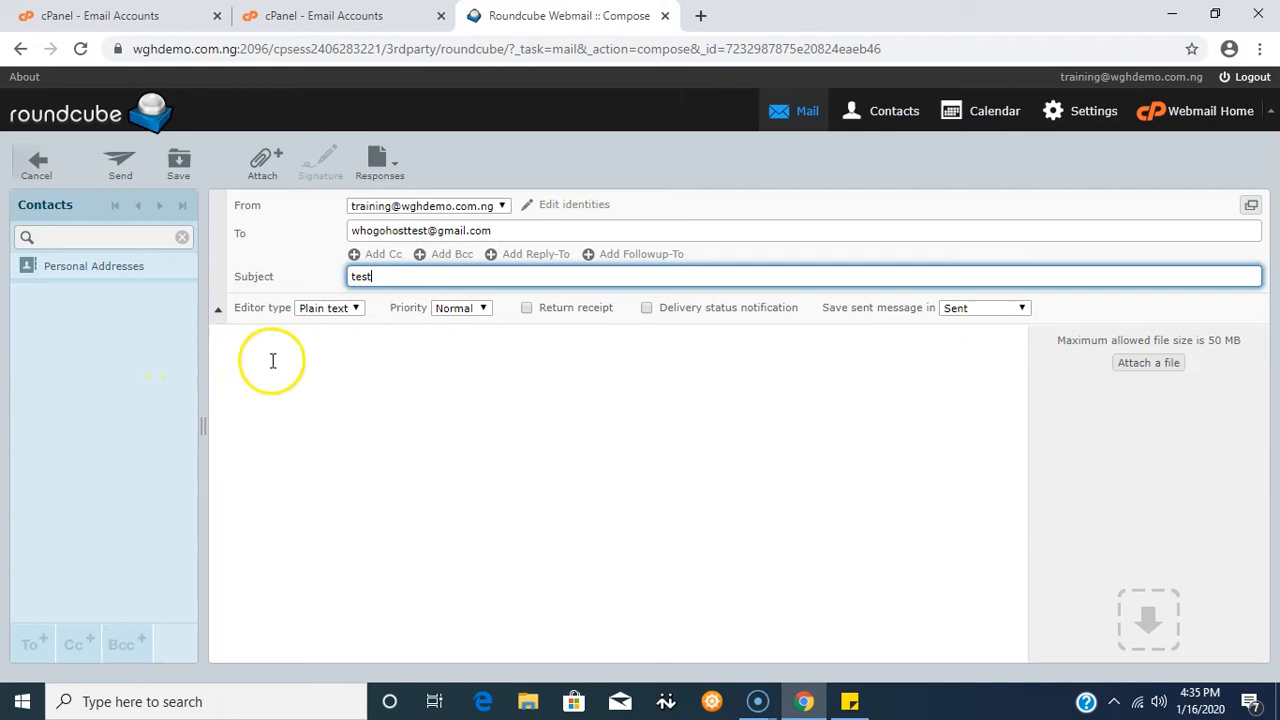
{"action": "left_click", "coordinate": [238, 352]}
{"action": "type", "text": "test"}
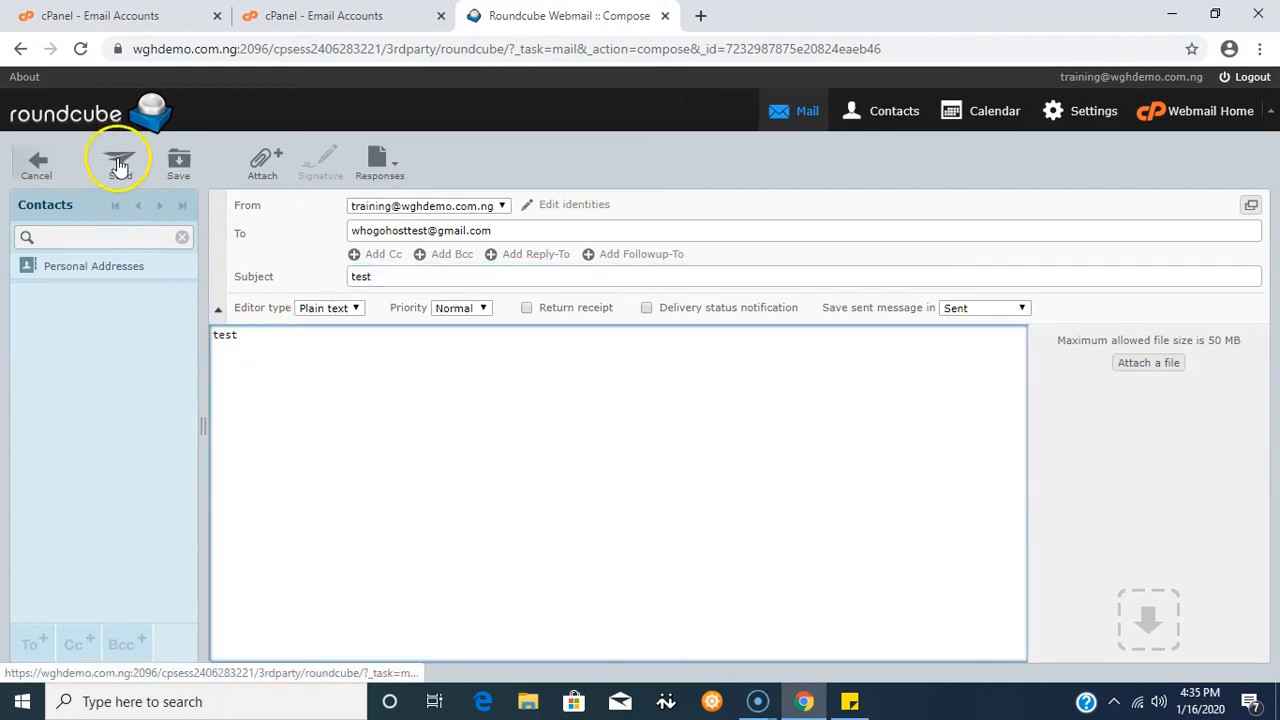
{"action": "left_click", "coordinate": [119, 167]}
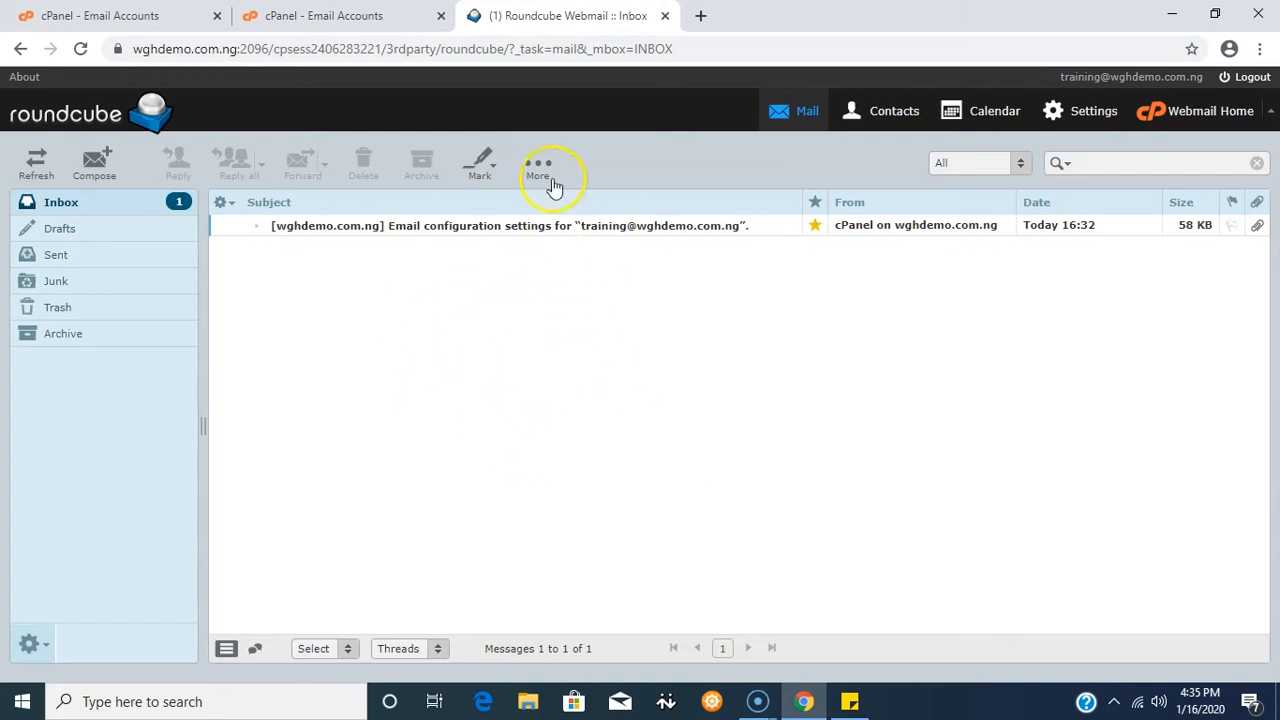
- Close the Roundcube tab and reopen webmail for the training account
{"action": "left_click", "coordinate": [665, 16]}
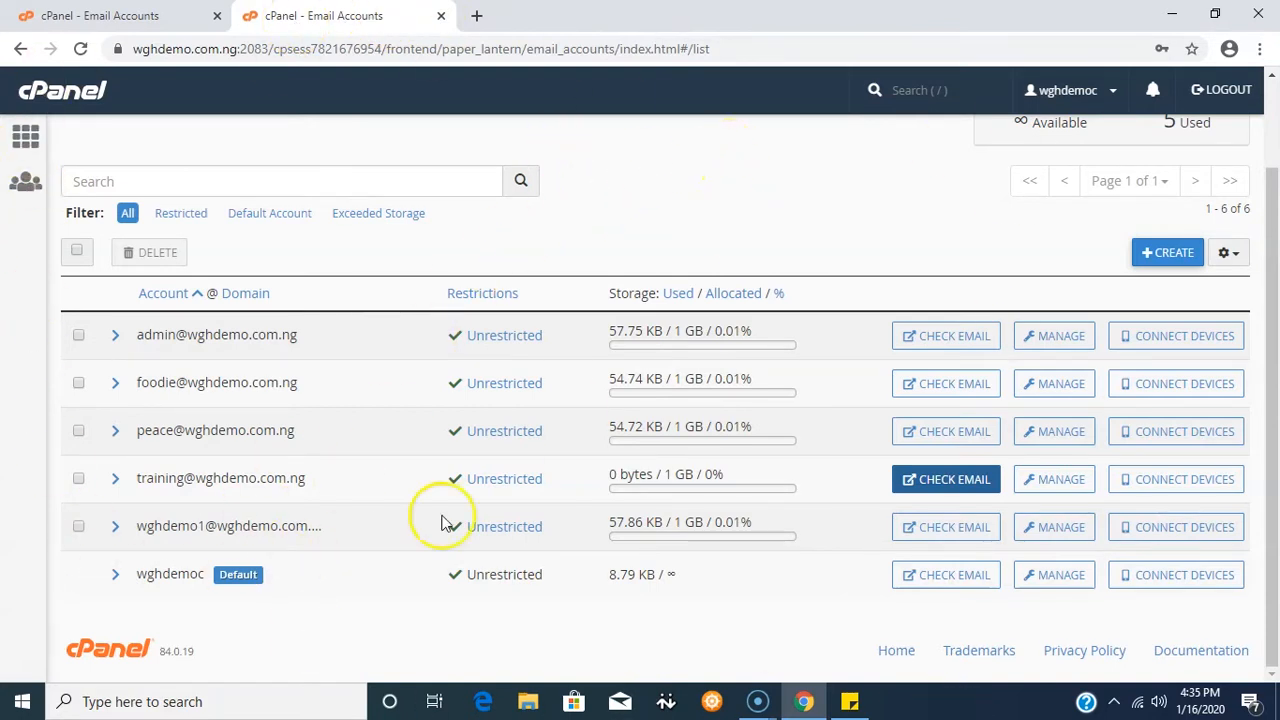
{"action": "left_click", "coordinate": [948, 486]}
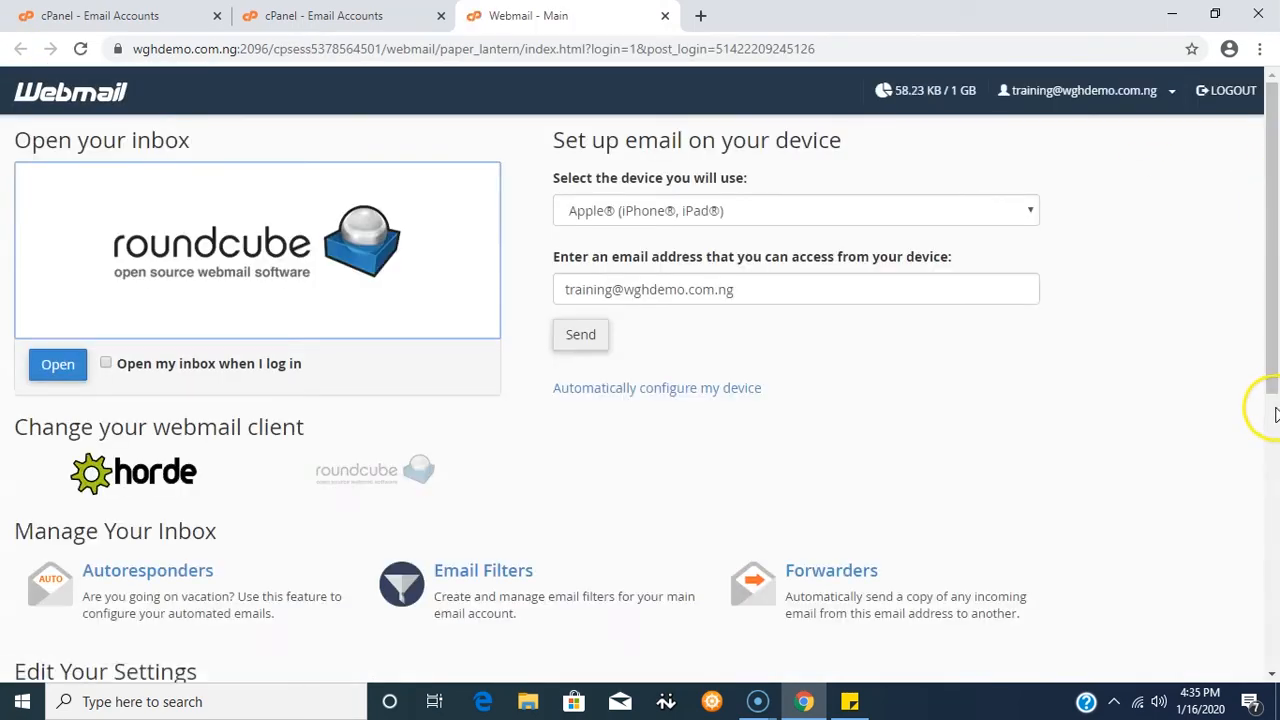
- Switch the training mailbox's webmail client to Horde and open its inbox
{"action": "left_click", "coordinate": [145, 470]}
{"action": "left_click", "coordinate": [228, 268]}
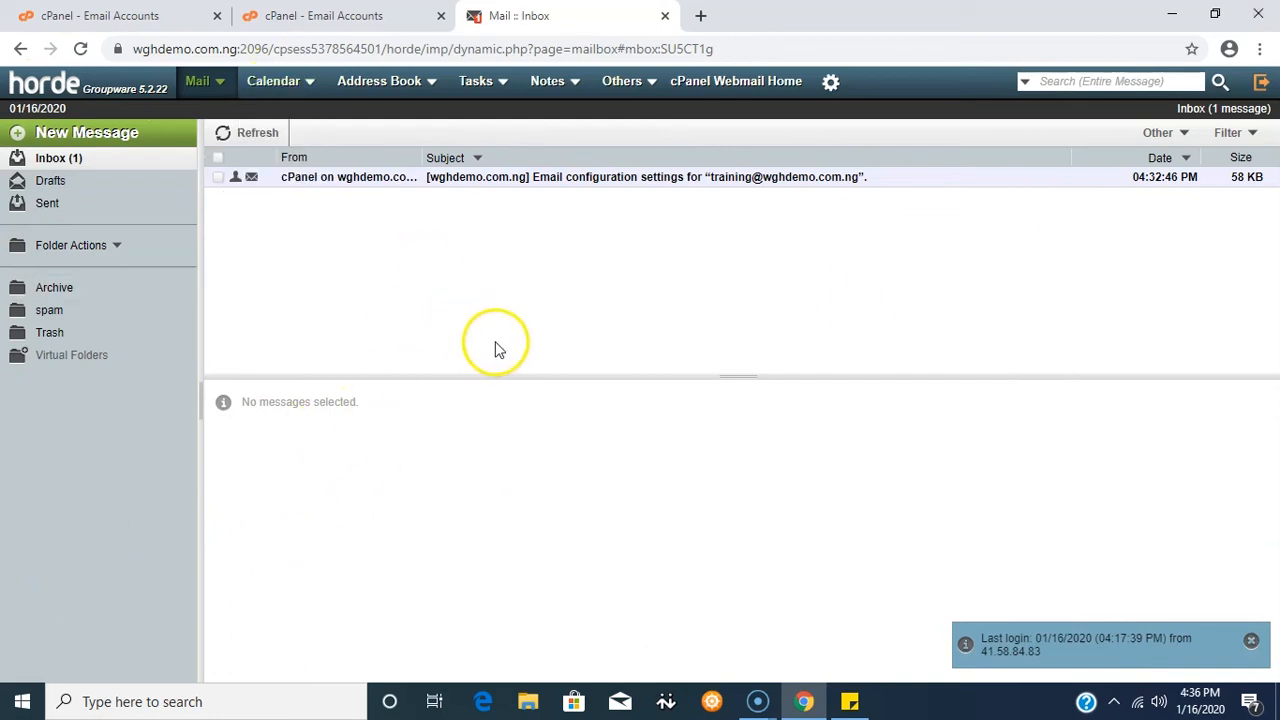
- From Horde, send a message titled 'test' to the same Gmail test address
{"action": "left_click", "coordinate": [95, 140]}
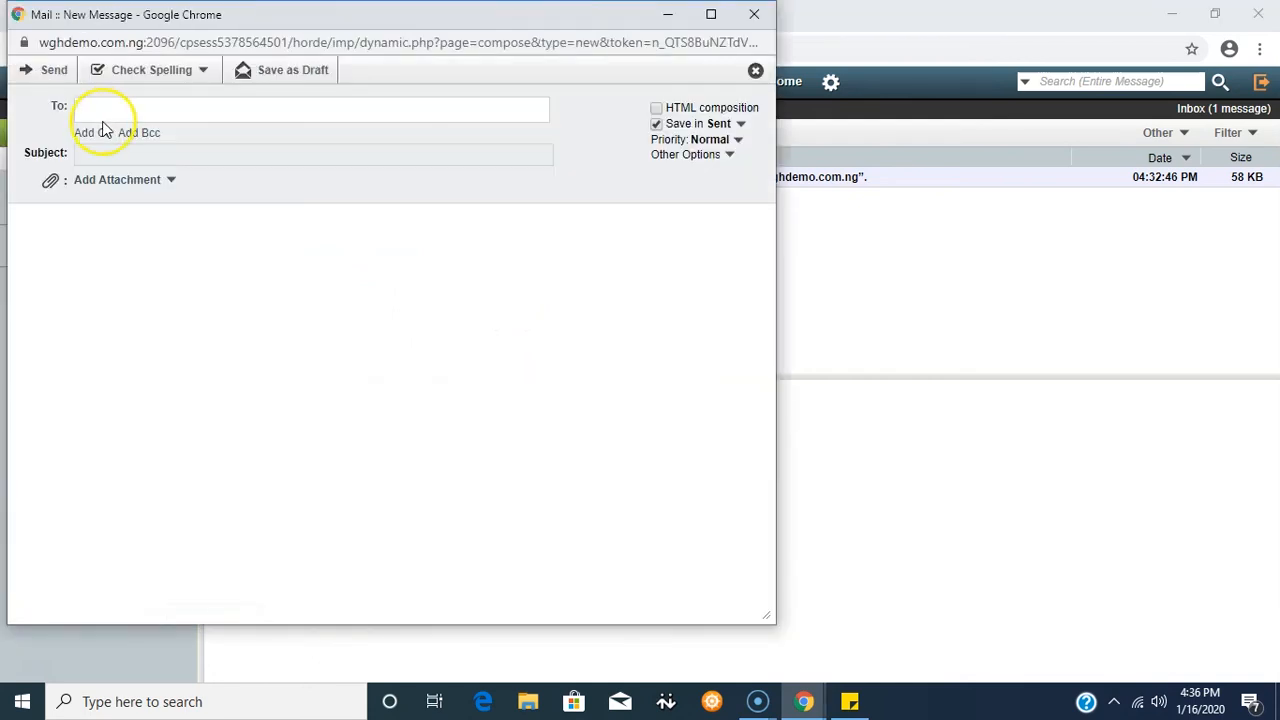
{"action": "left_click", "coordinate": [93, 113]}
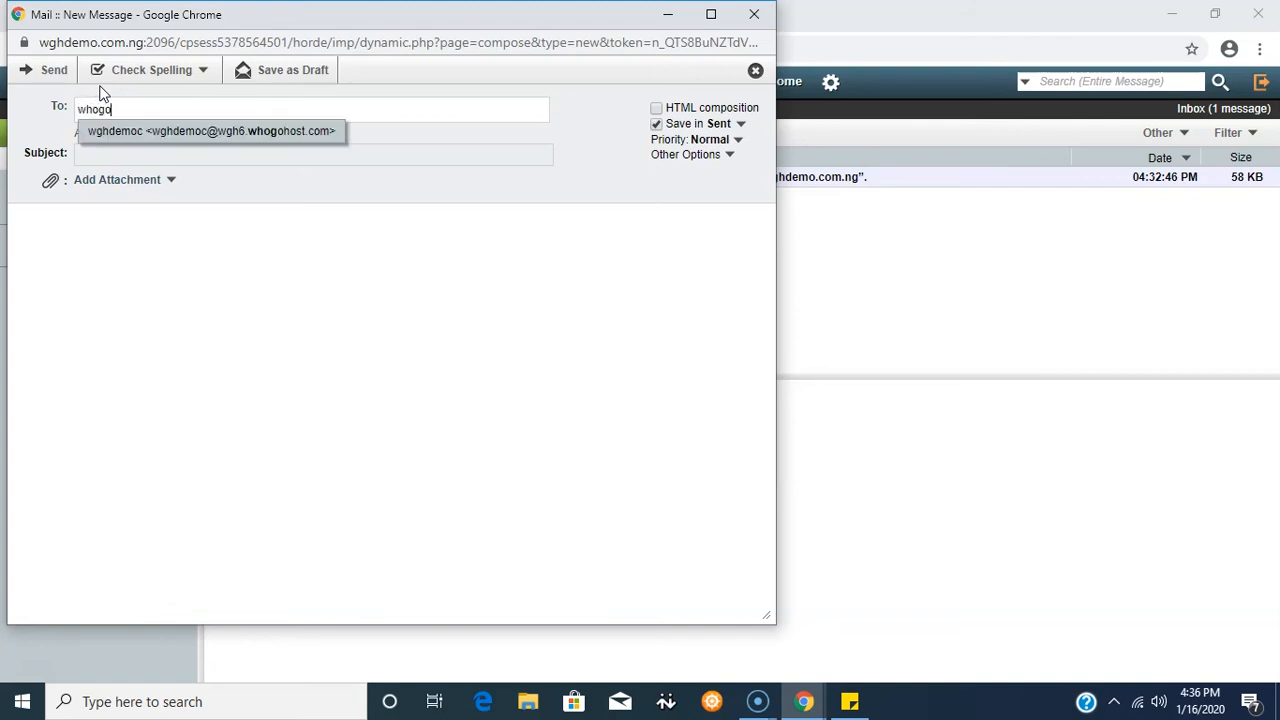
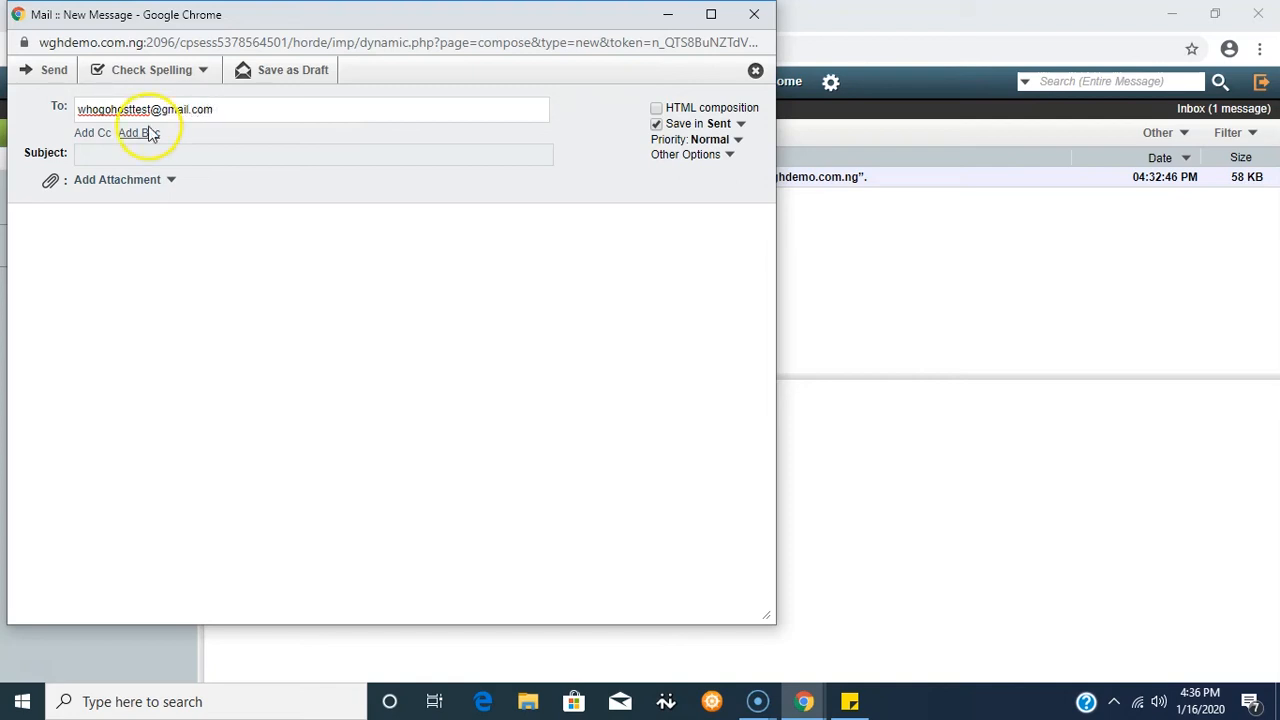
{"action": "left_click", "coordinate": [101, 153]}
{"action": "type", "text": "test"}
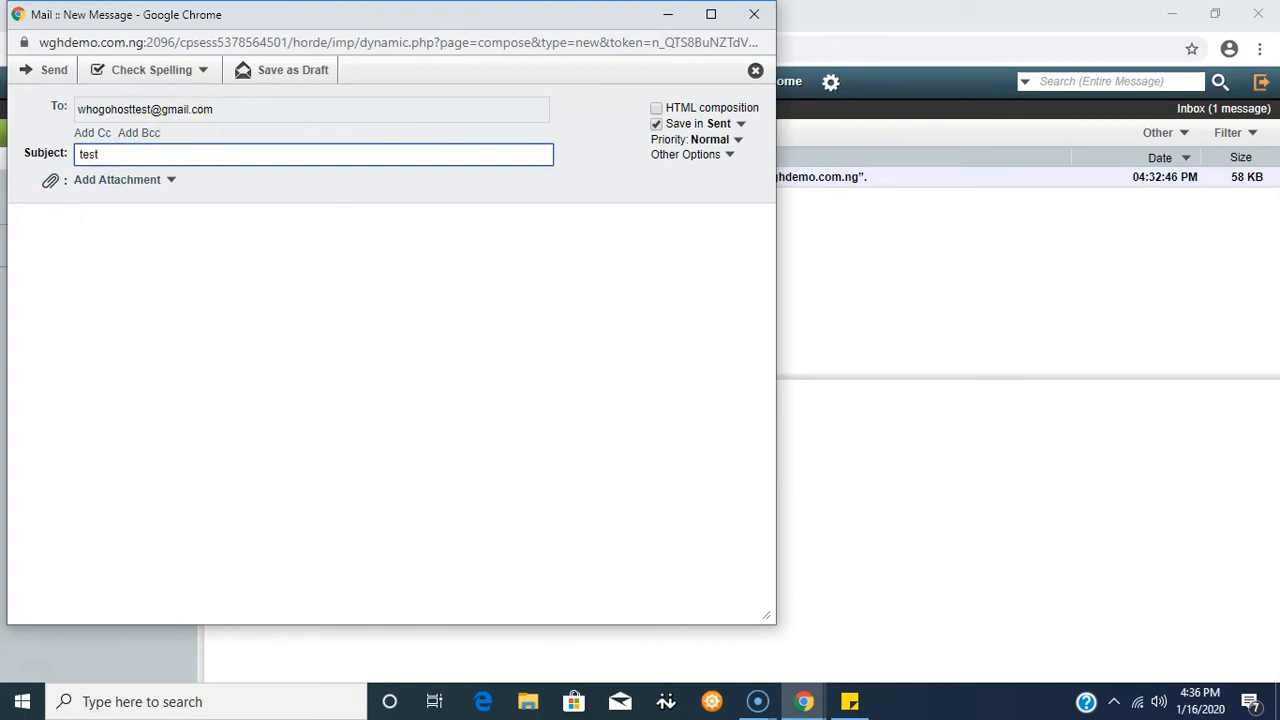
{"action": "left_click", "coordinate": [22, 220]}
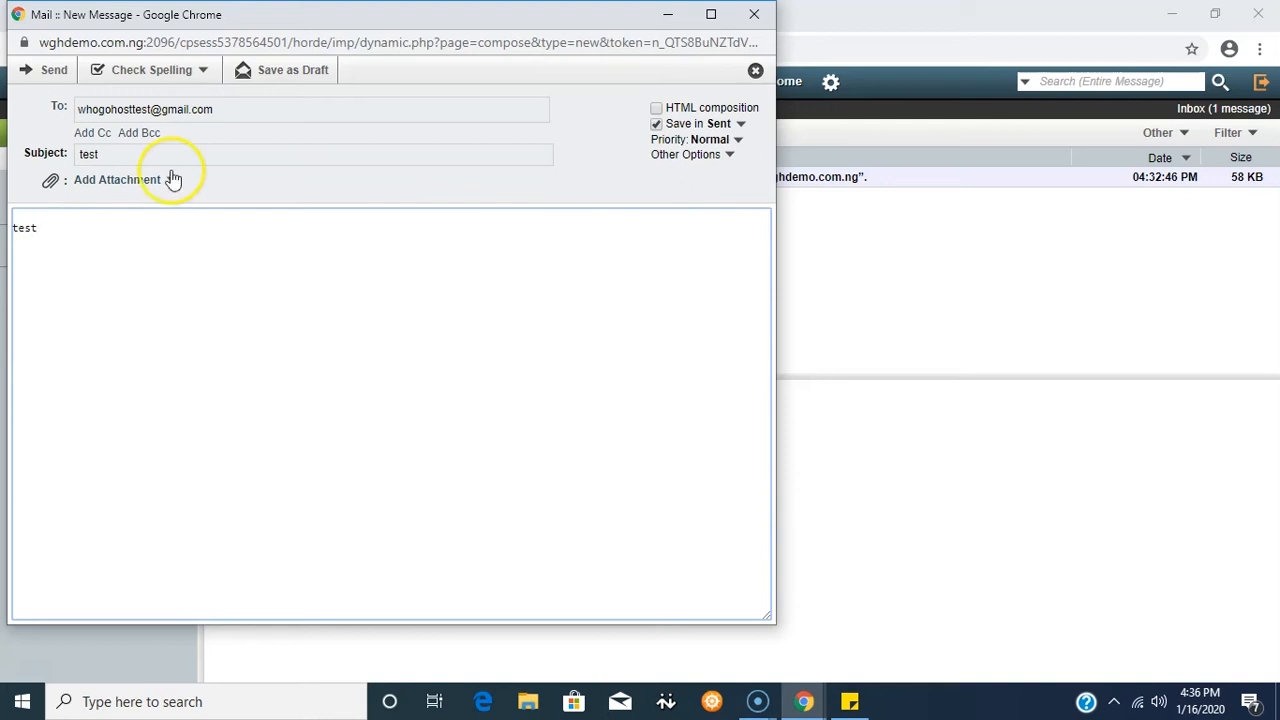
{"action": "left_click", "coordinate": [50, 72]}
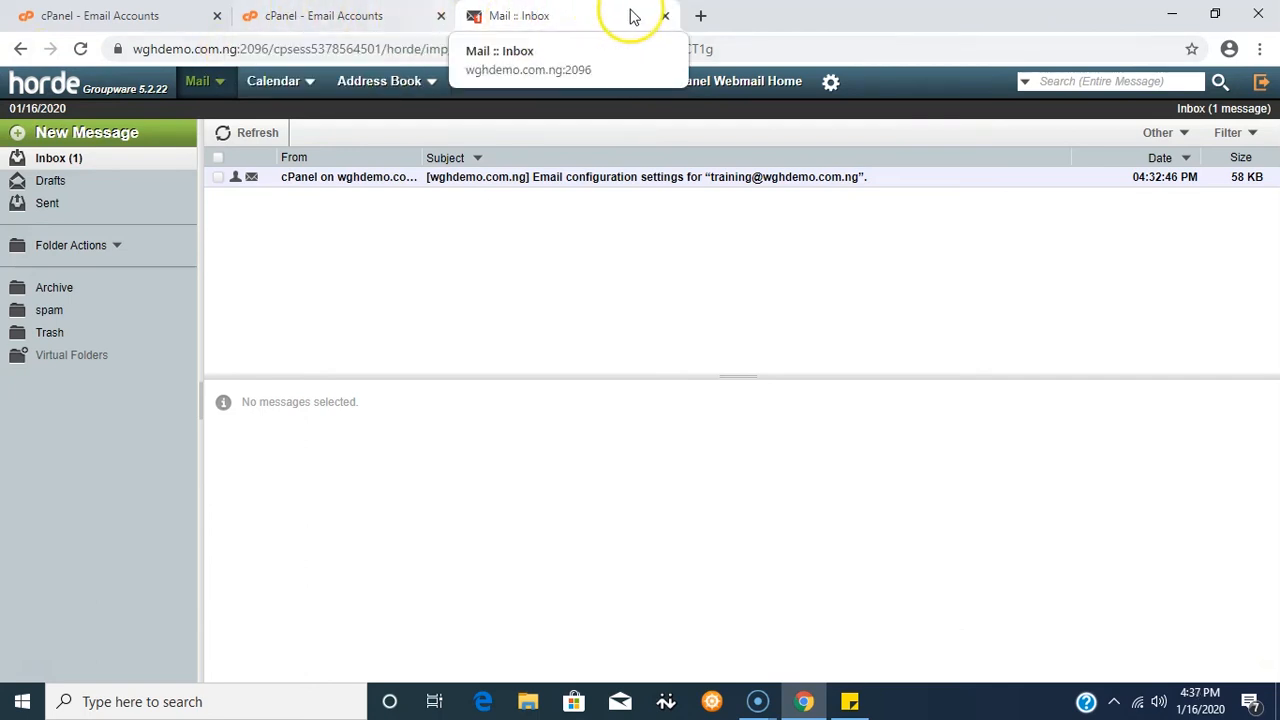
- Close the Horde inbox and permanently delete the foodie mailbox, leaving 4 accounts used
{"action": "left_click", "coordinate": [664, 16]}
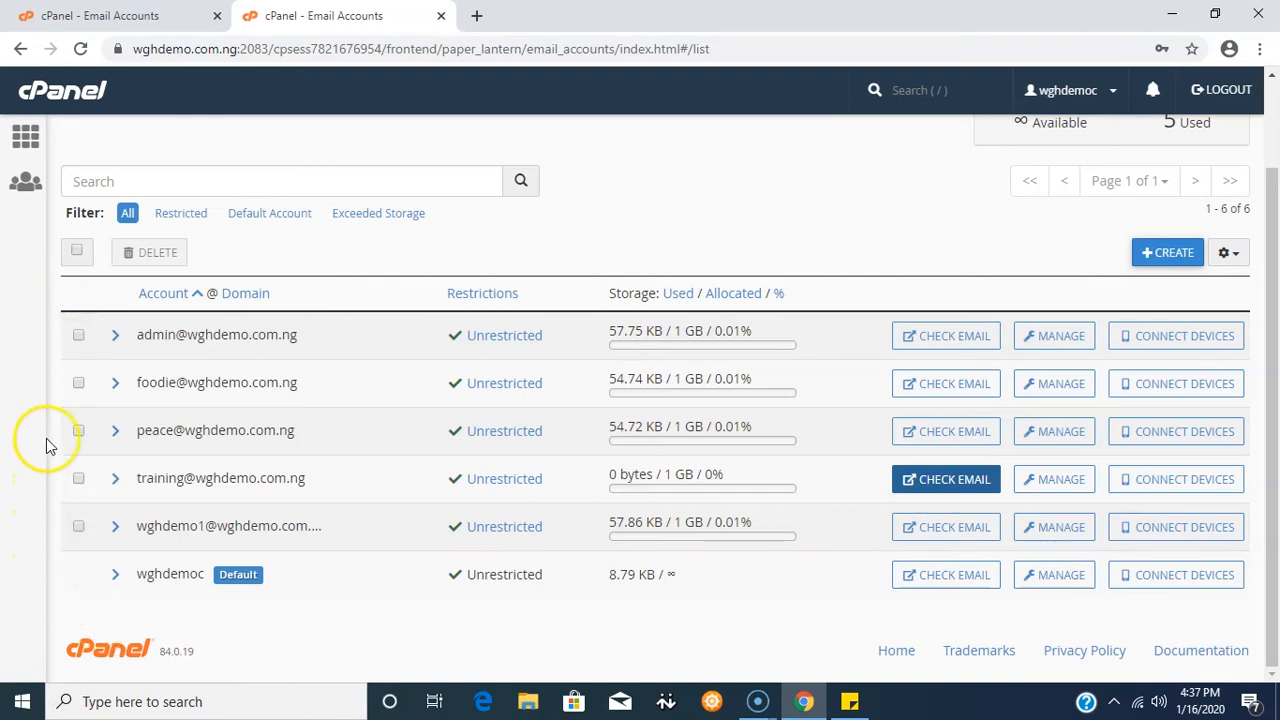
{"action": "left_click", "coordinate": [78, 480]}
{"action": "left_click", "coordinate": [78, 480]}
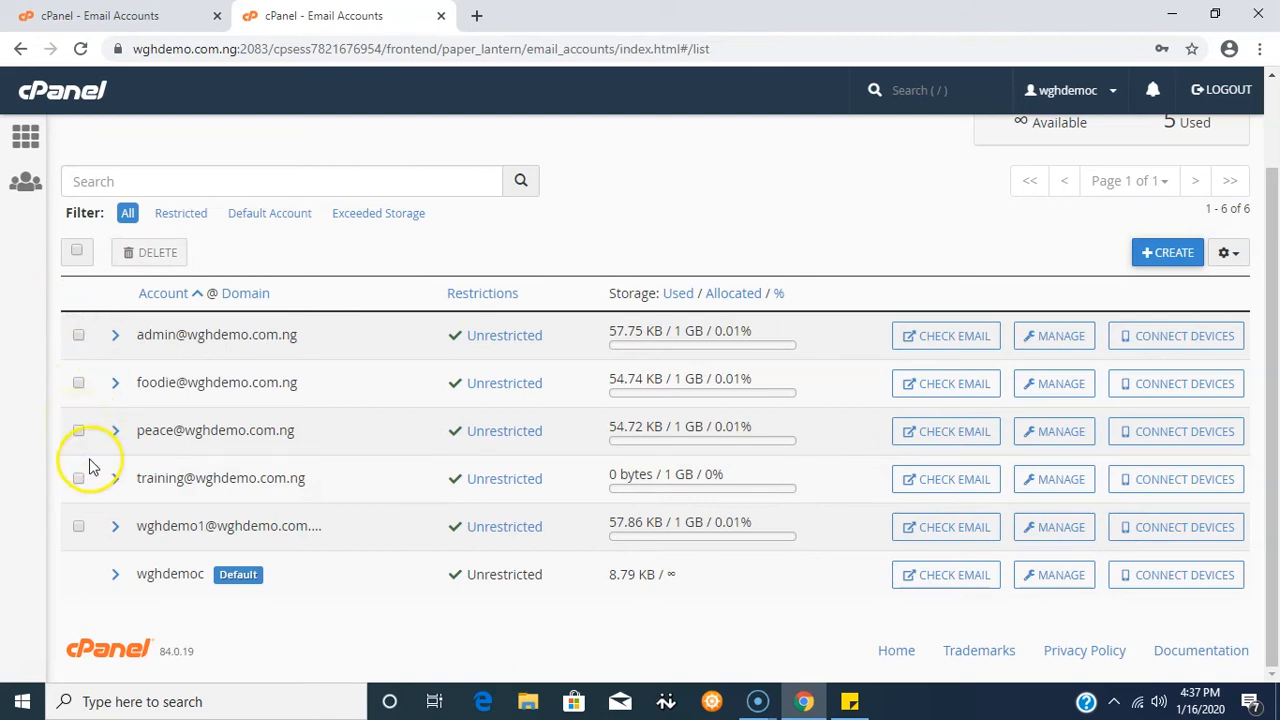
{"action": "left_click", "coordinate": [79, 385]}
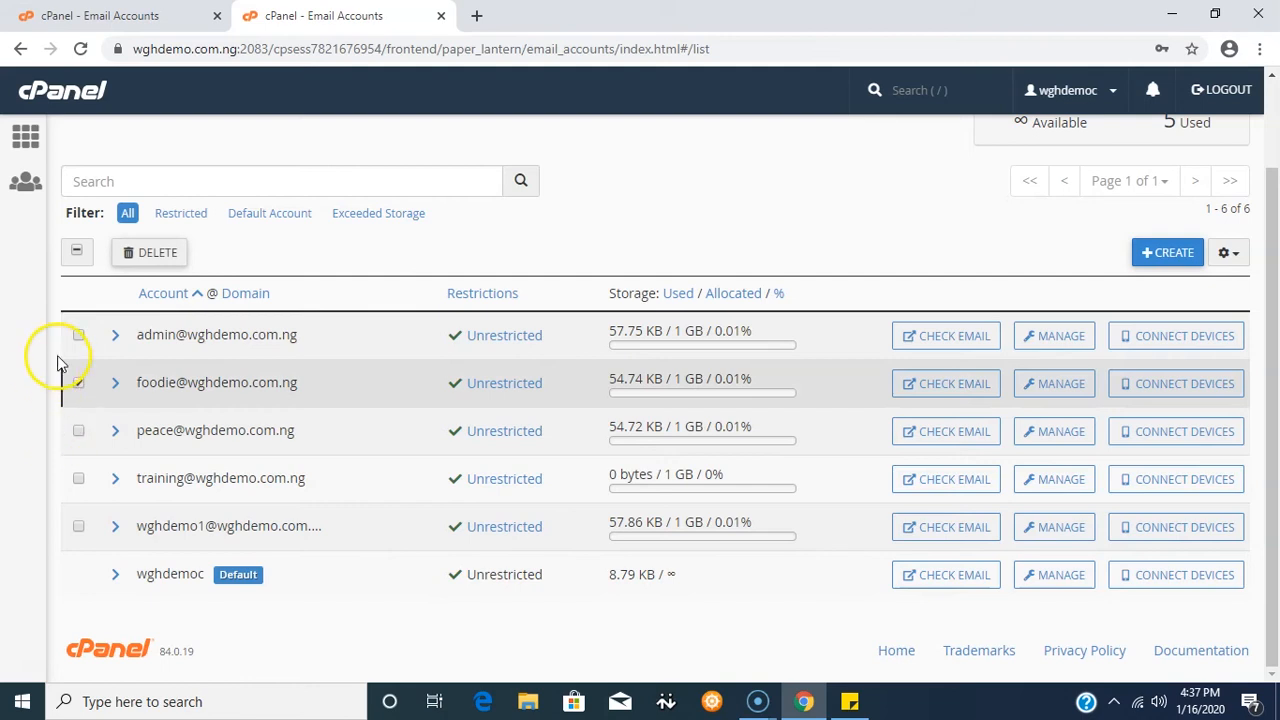
{"action": "left_click", "coordinate": [155, 260]}
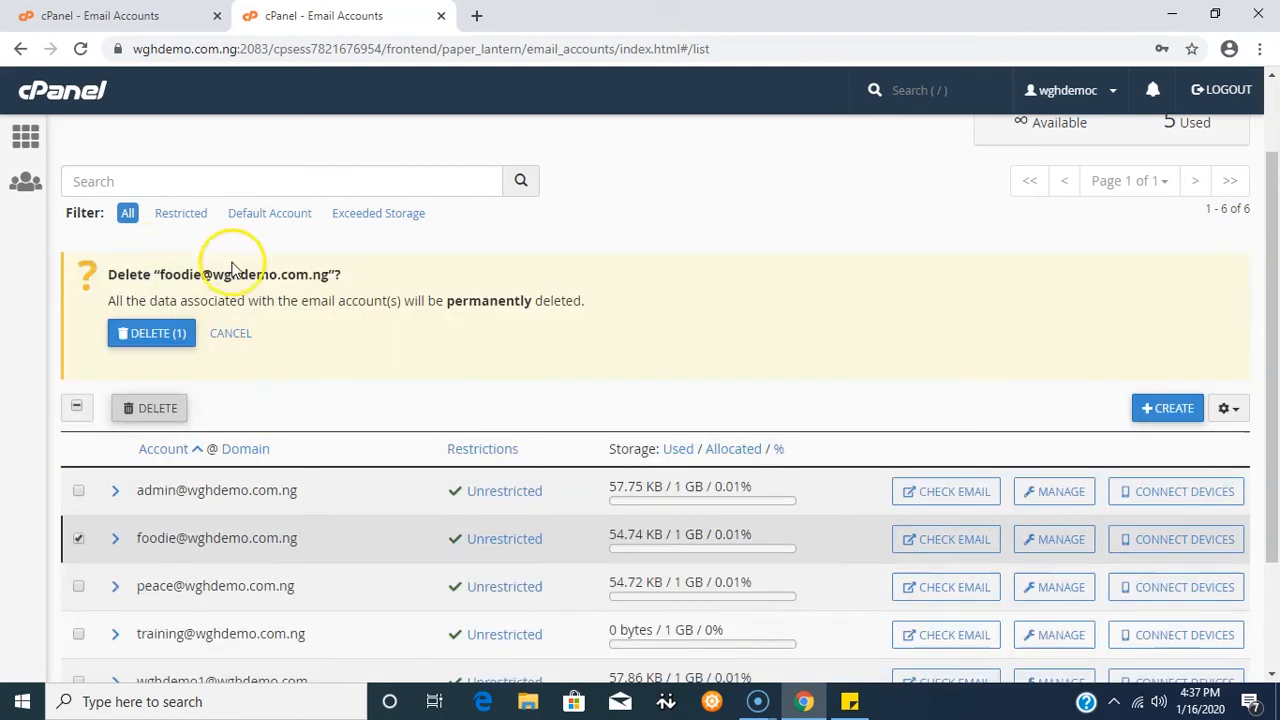
{"action": "left_click", "coordinate": [148, 333]}
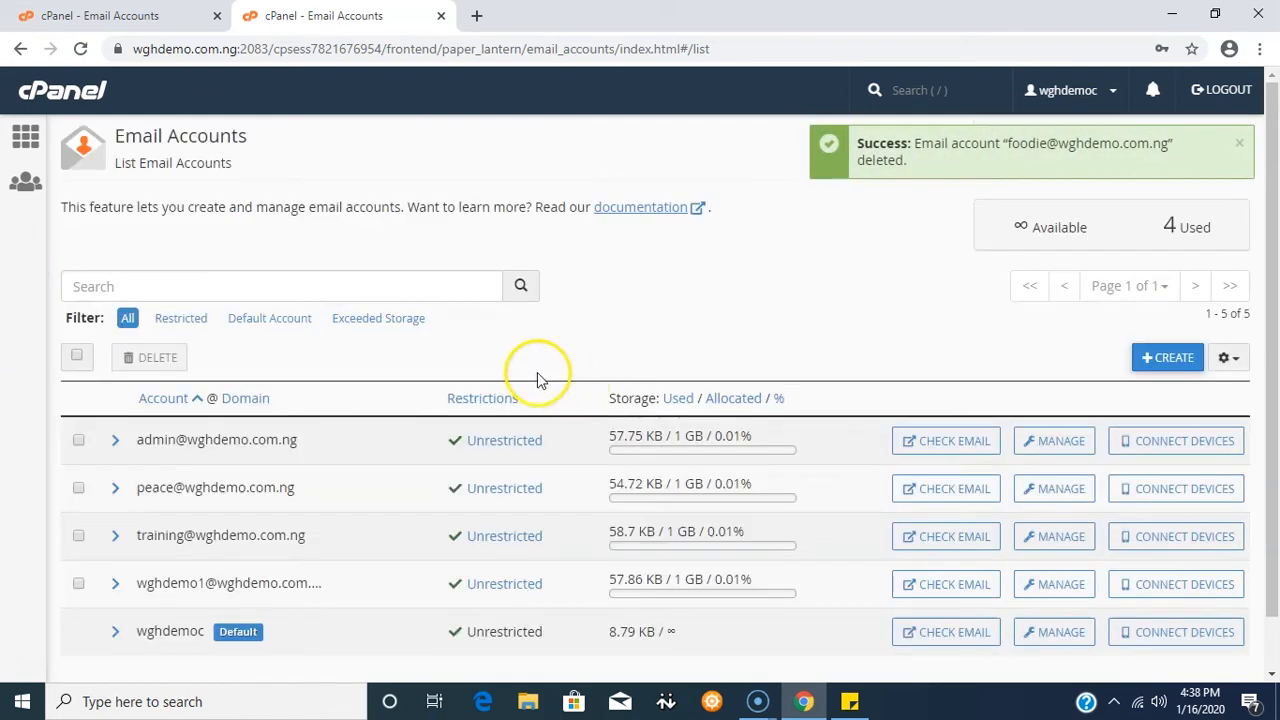
{"action": "scroll", "coordinate": [510, 400], "scroll_direction": "down", "scroll_amount": 1}
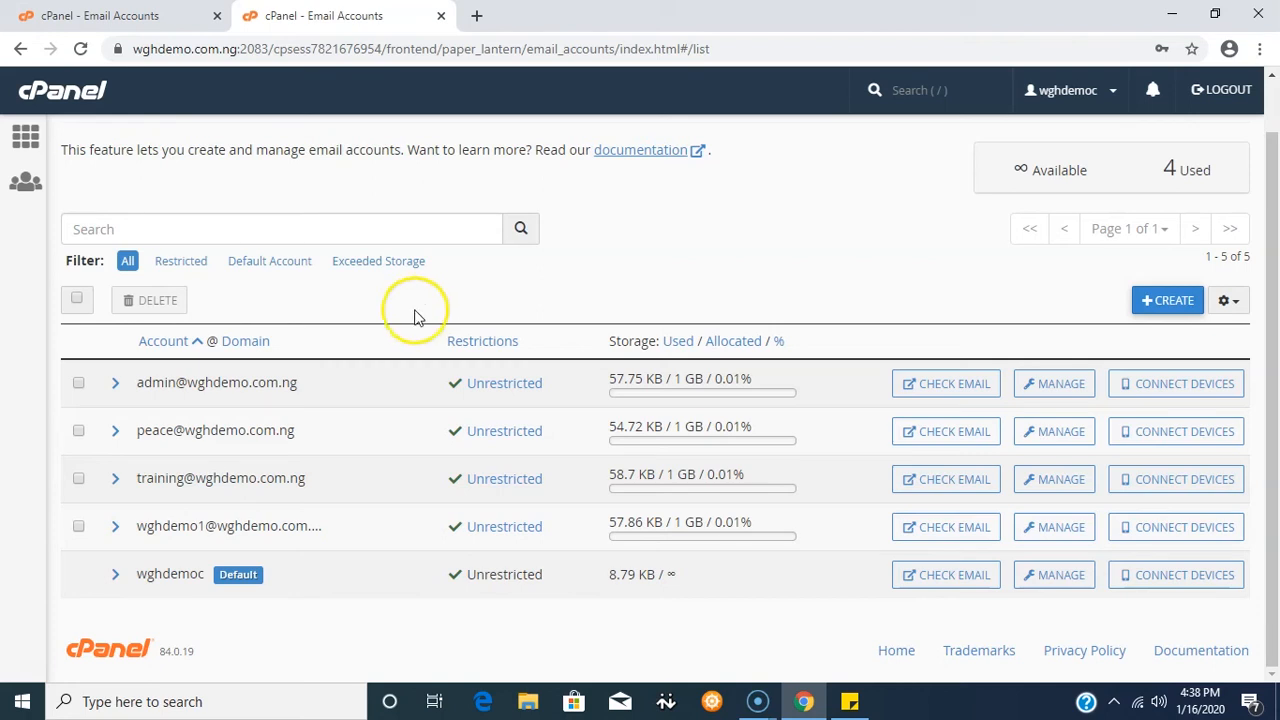
- Permanently delete the peace email account from its Manage page, dropping usage to 3
{"action": "left_click", "coordinate": [1052, 437]}
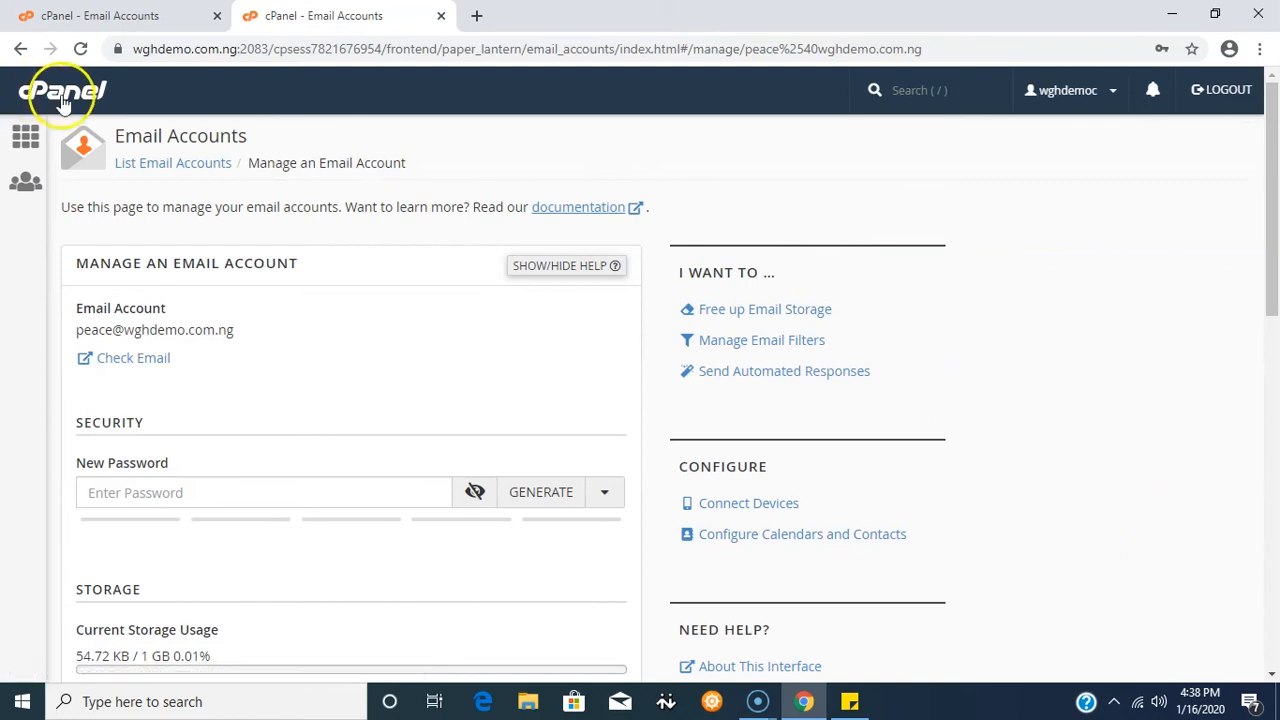
{"action": "scroll", "coordinate": [1165, 277], "scroll_direction": "down", "scroll_amount": 4}
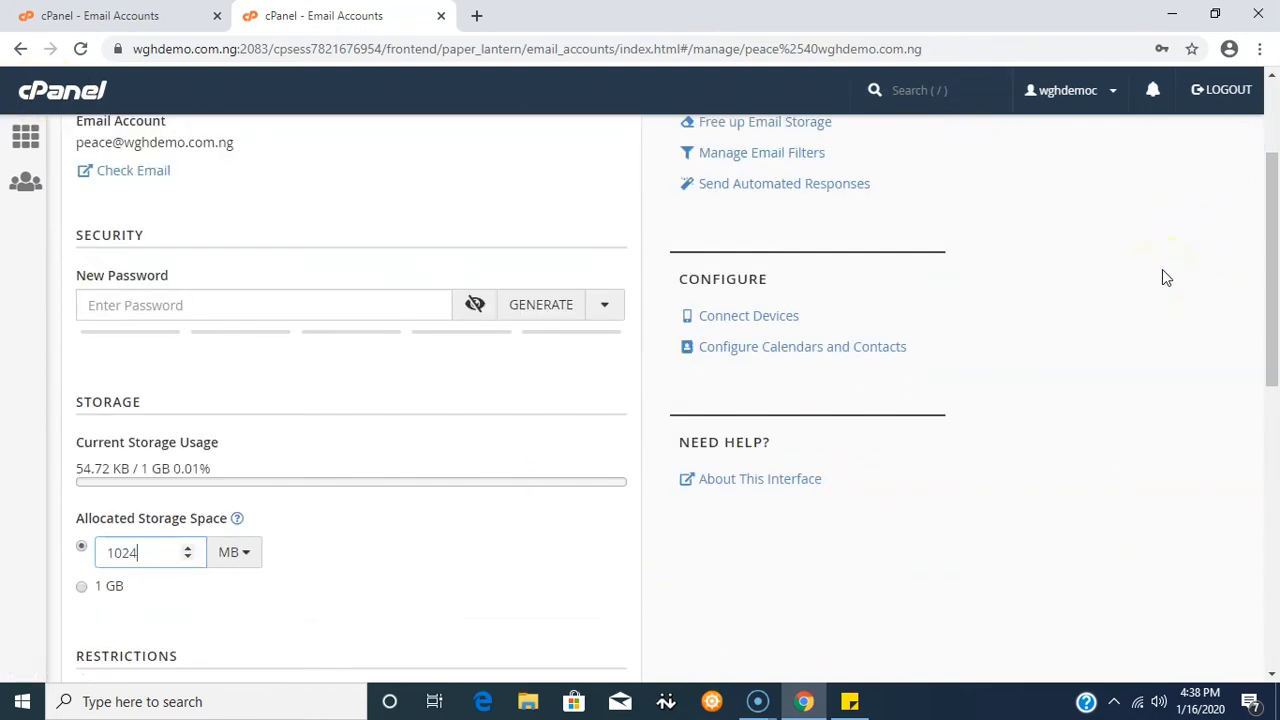
{"action": "scroll", "coordinate": [1165, 277], "scroll_direction": "down", "scroll_amount": 5}
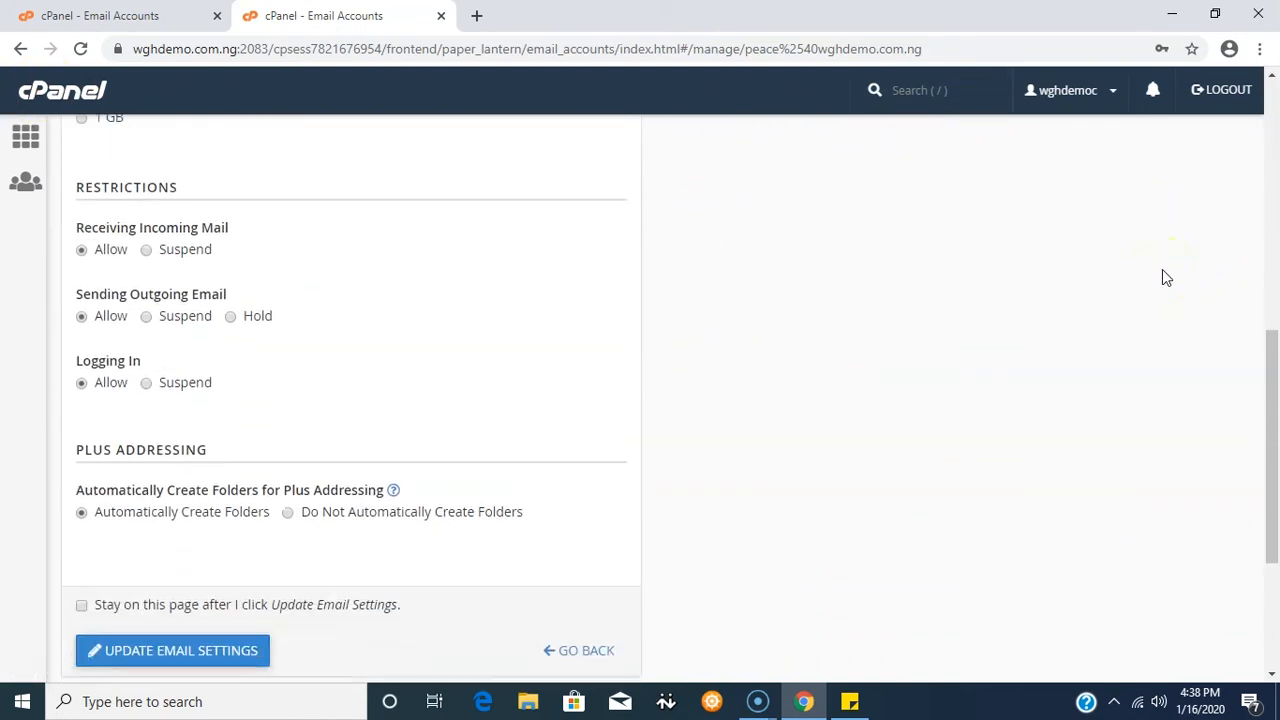
{"action": "scroll", "coordinate": [1165, 268], "scroll_direction": "down", "scroll_amount": 2}
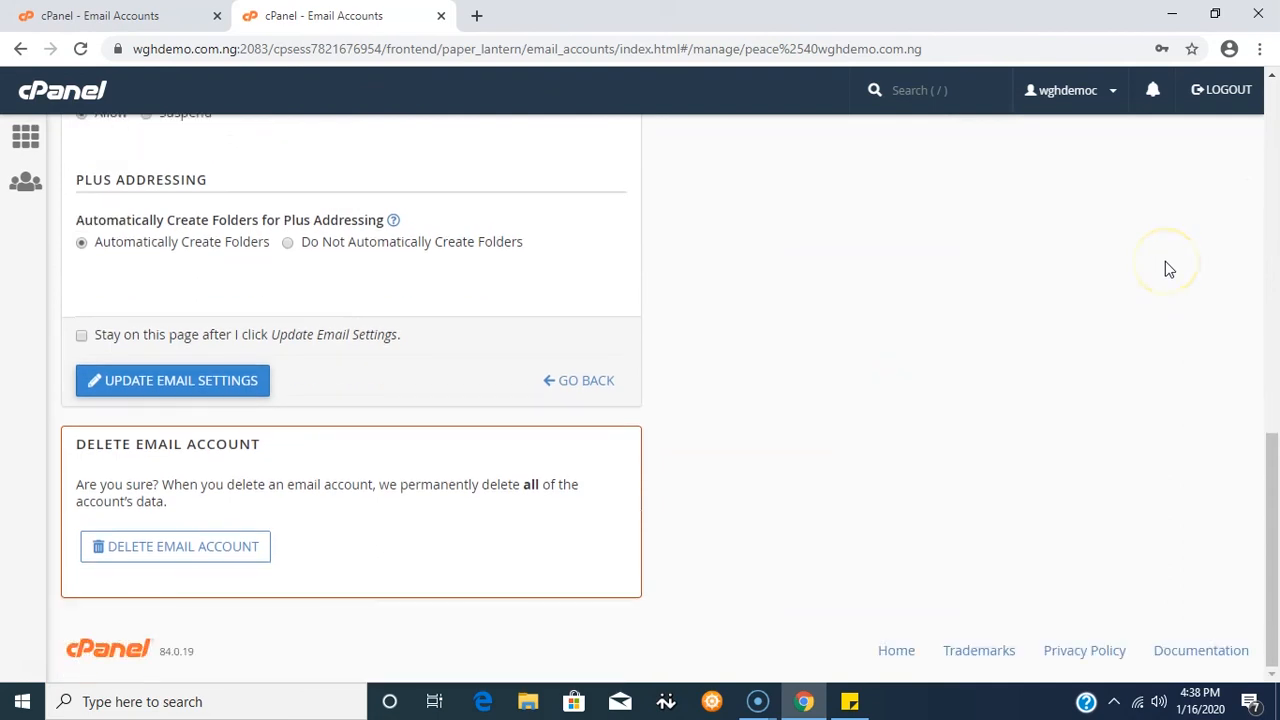
{"action": "scroll", "coordinate": [1168, 268], "scroll_direction": "up", "scroll_amount": 10}
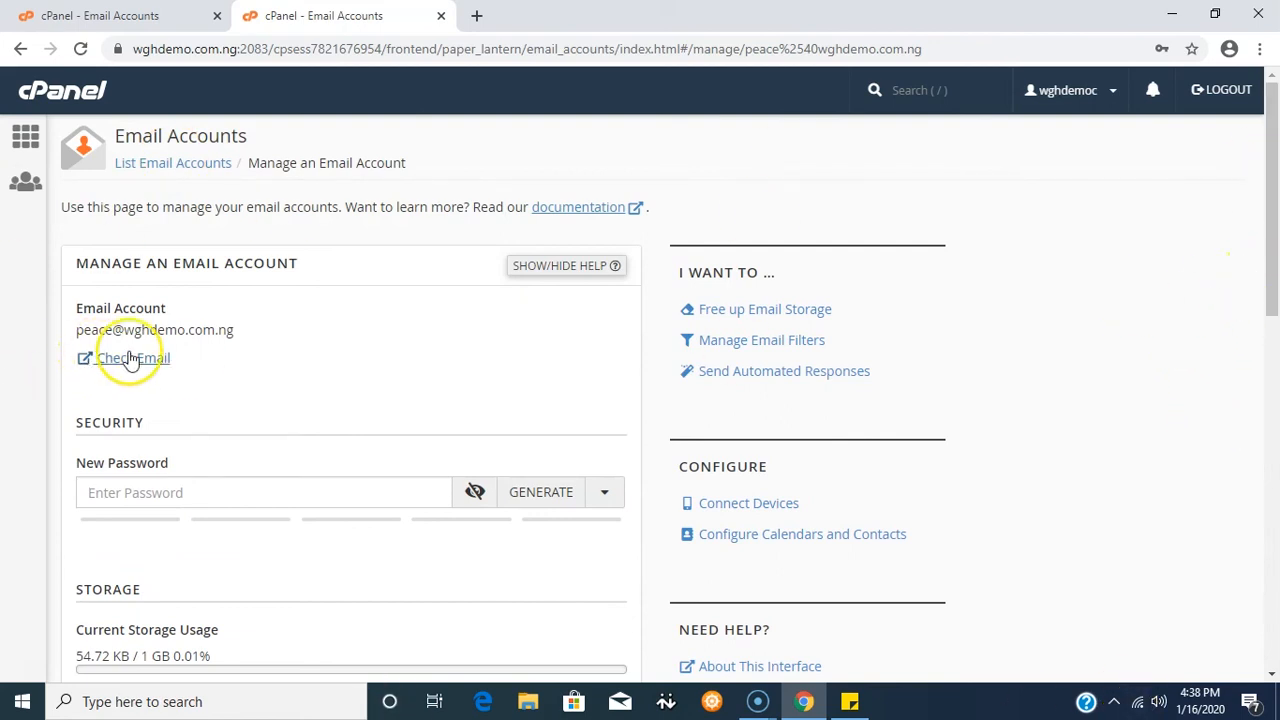
{"action": "scroll", "coordinate": [1151, 270], "scroll_direction": "down", "scroll_amount": 1}
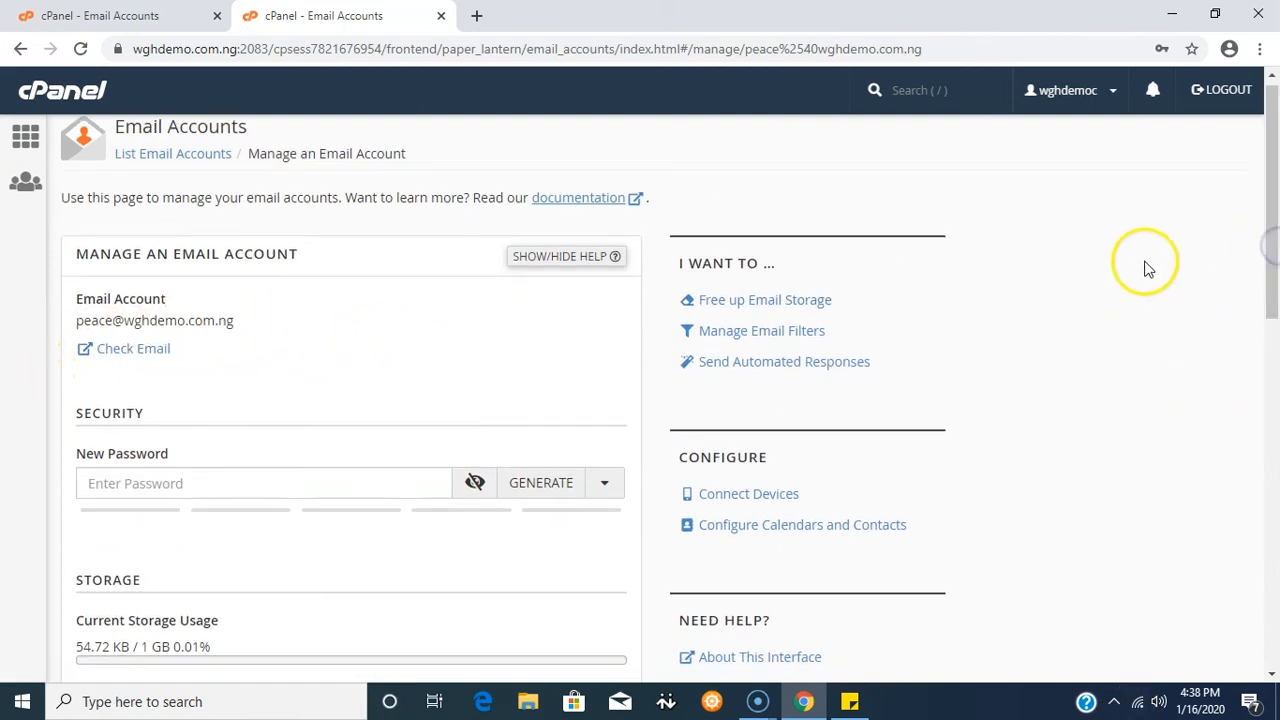
{"action": "scroll", "coordinate": [1148, 270], "scroll_direction": "down", "scroll_amount": 8}
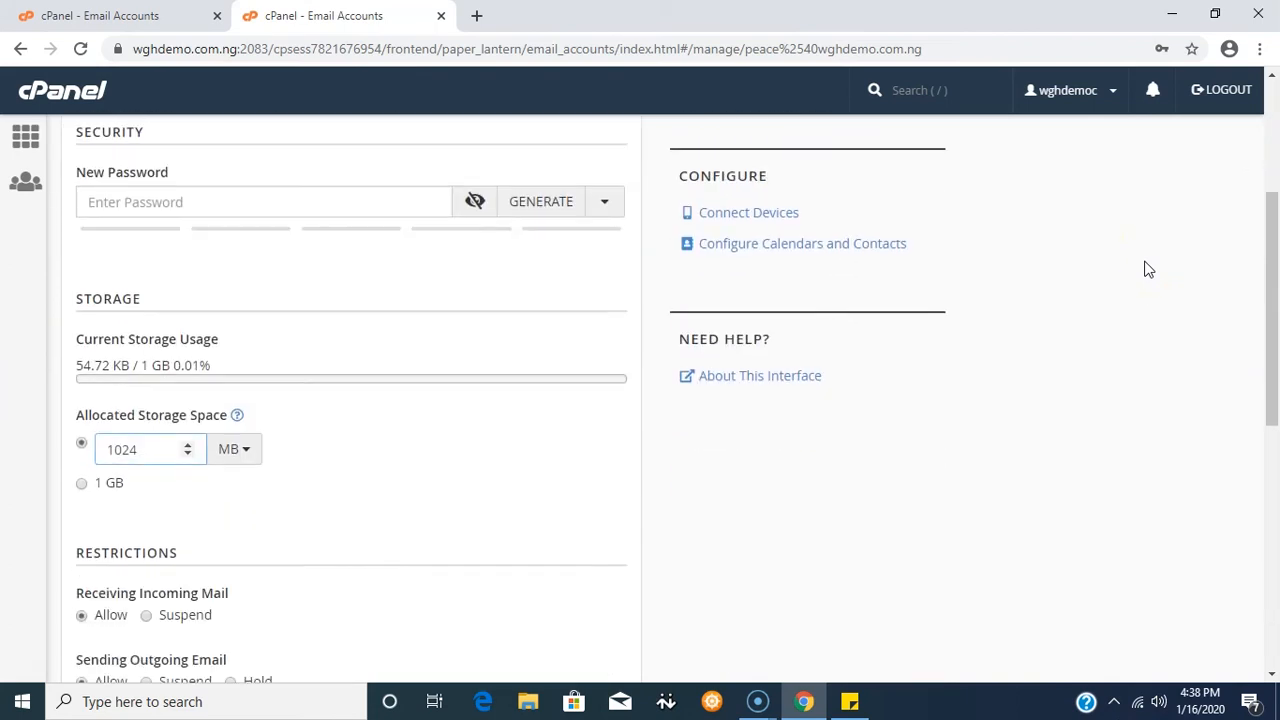
{"action": "scroll", "coordinate": [1148, 270], "scroll_direction": "down", "scroll_amount": 2}
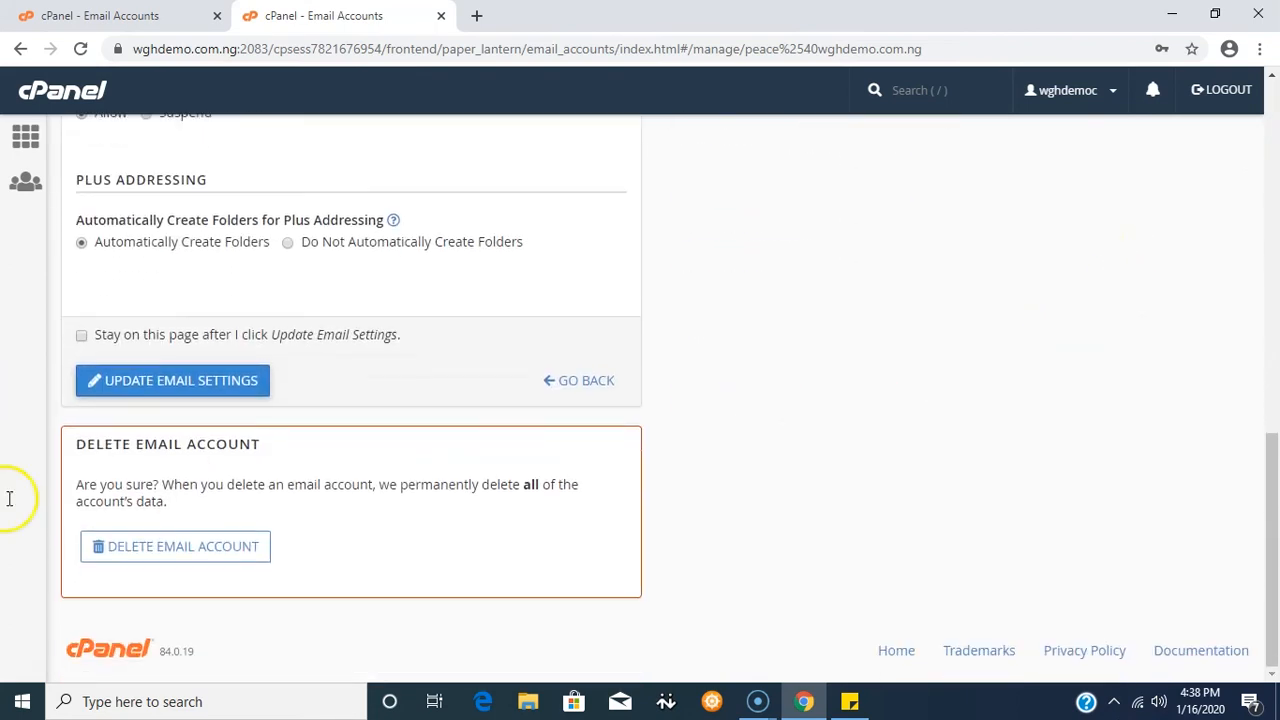
{"action": "left_click", "coordinate": [186, 550]}
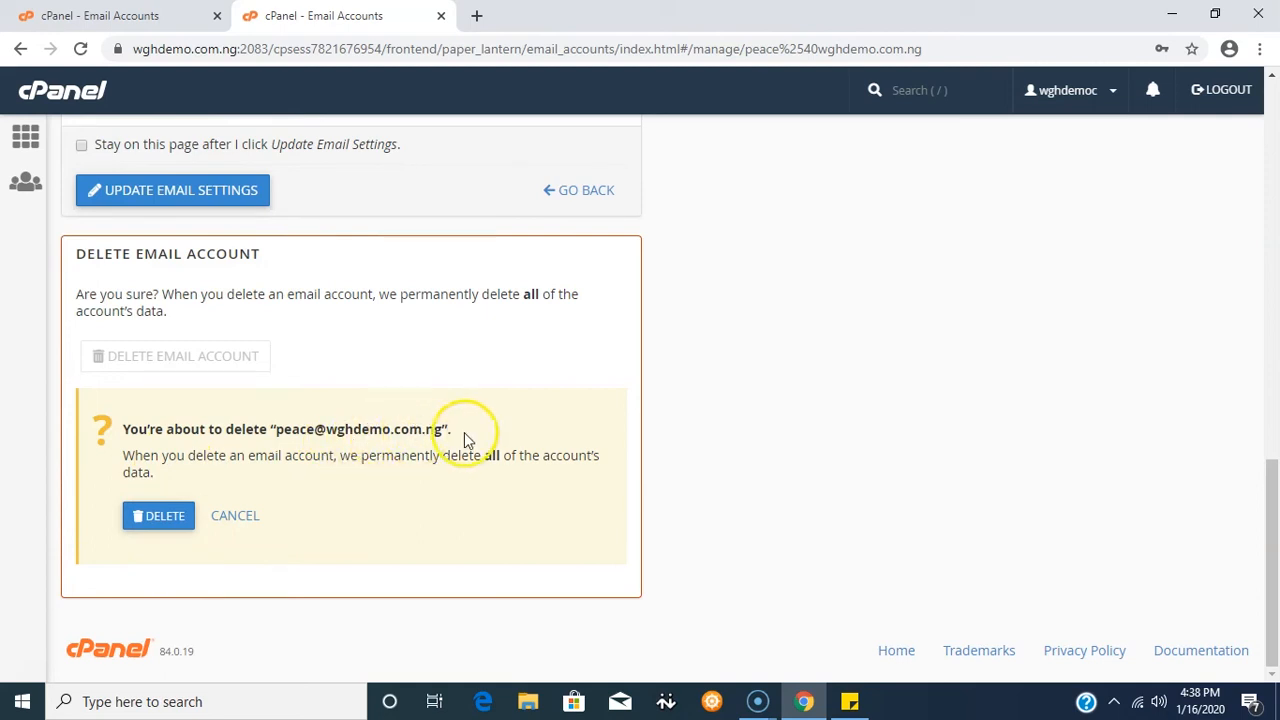
{"action": "left_click", "coordinate": [165, 525]}
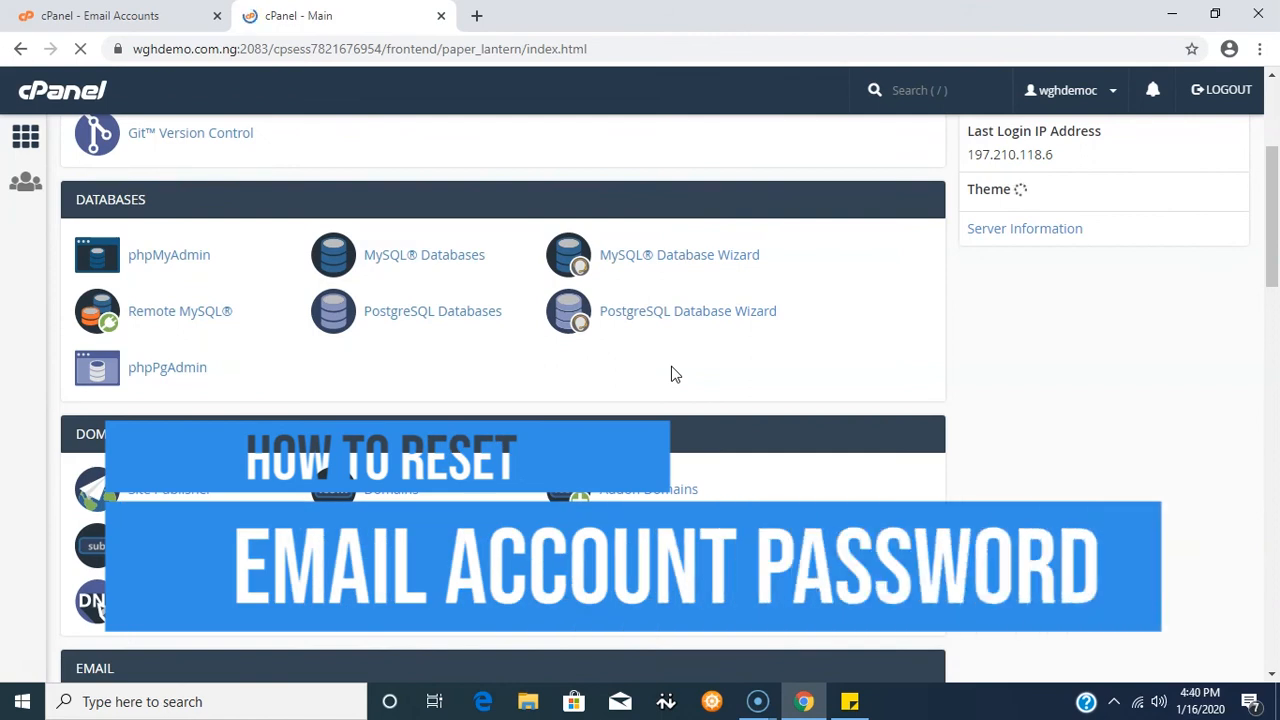
- Search the cPanel home page functions for 'email' and go to Email Accounts
{"action": "scroll", "coordinate": [752, 411], "scroll_direction": "up", "scroll_amount": 2}
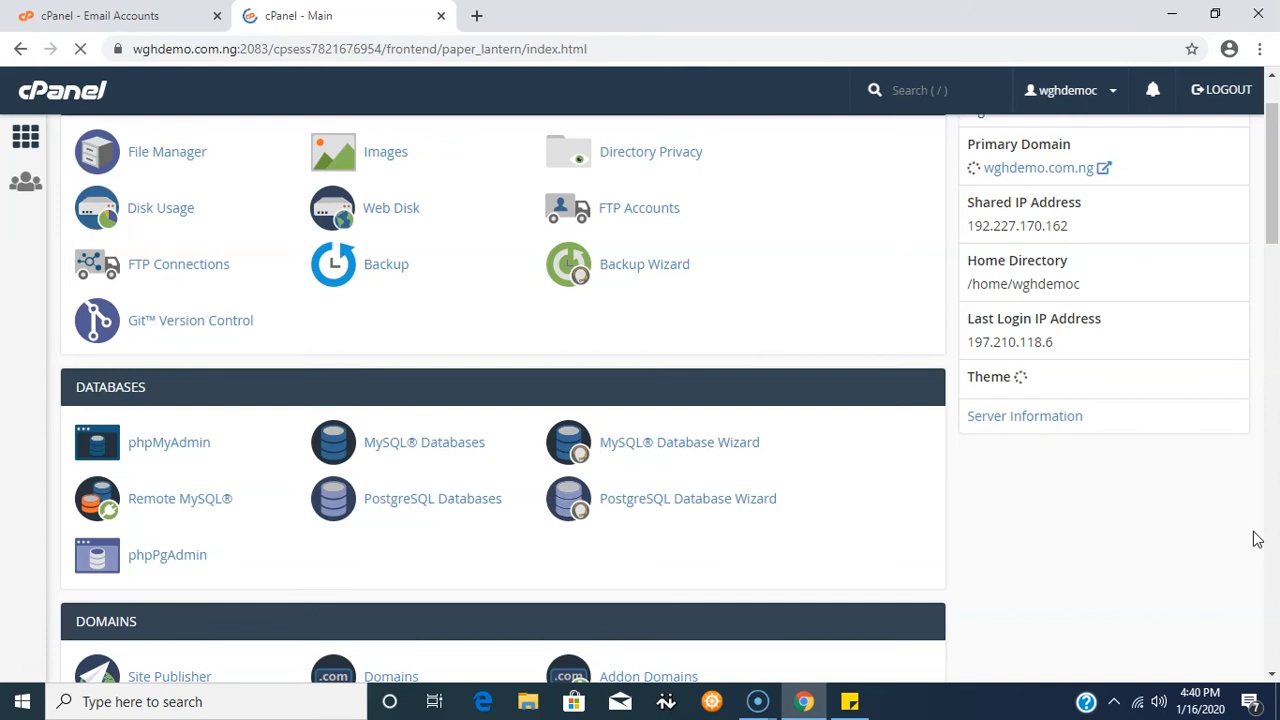
{"action": "scroll", "coordinate": [860, 330], "scroll_direction": "up", "scroll_amount": 1}
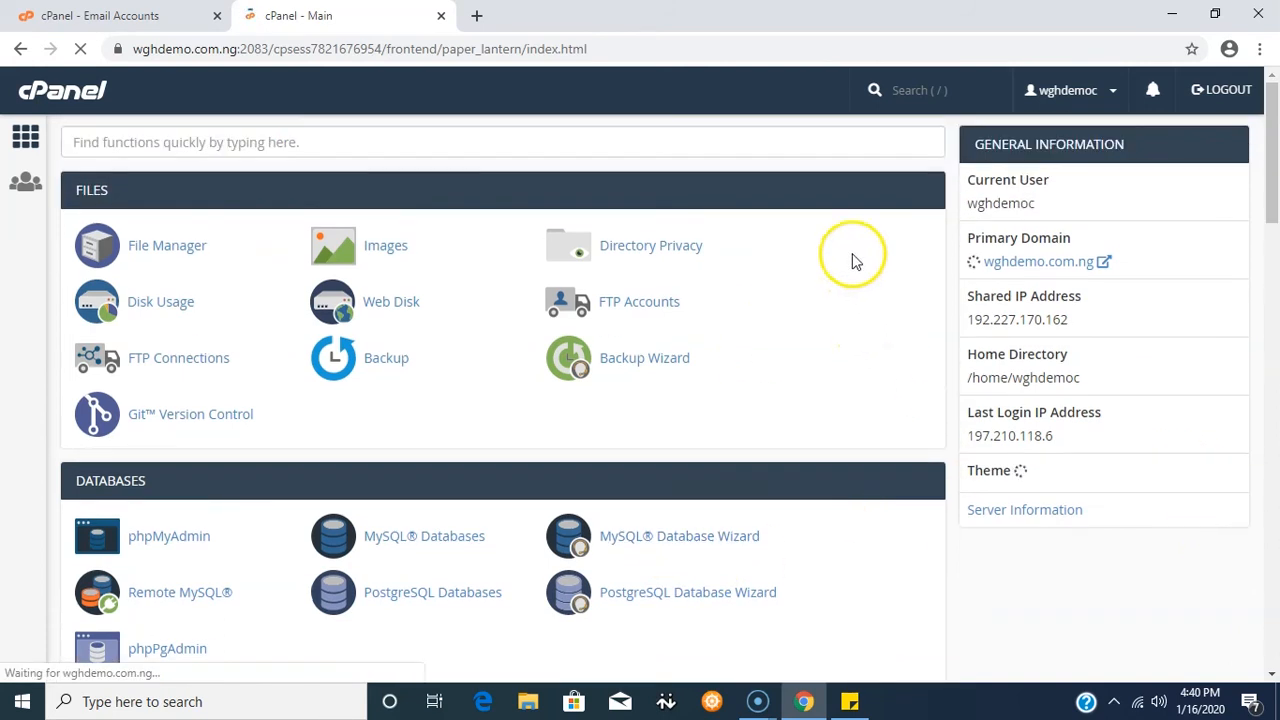
{"action": "left_click", "coordinate": [899, 88]}
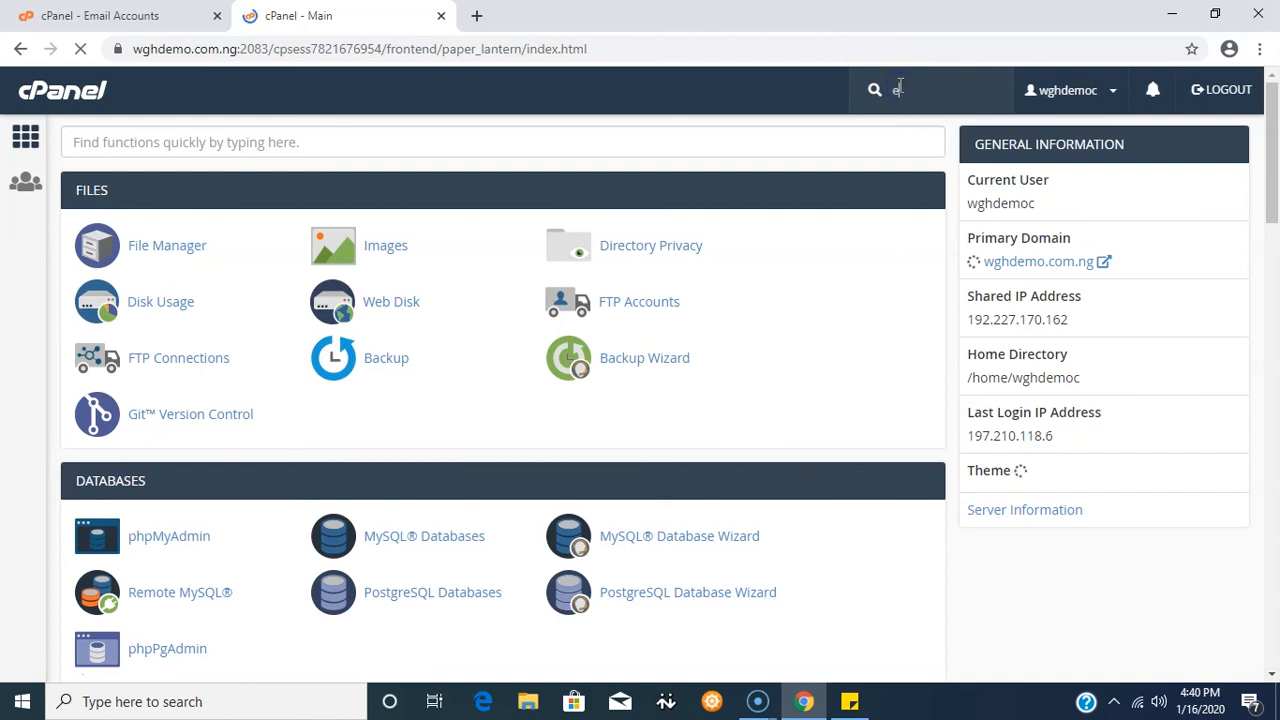
{"action": "type", "text": "email account"}
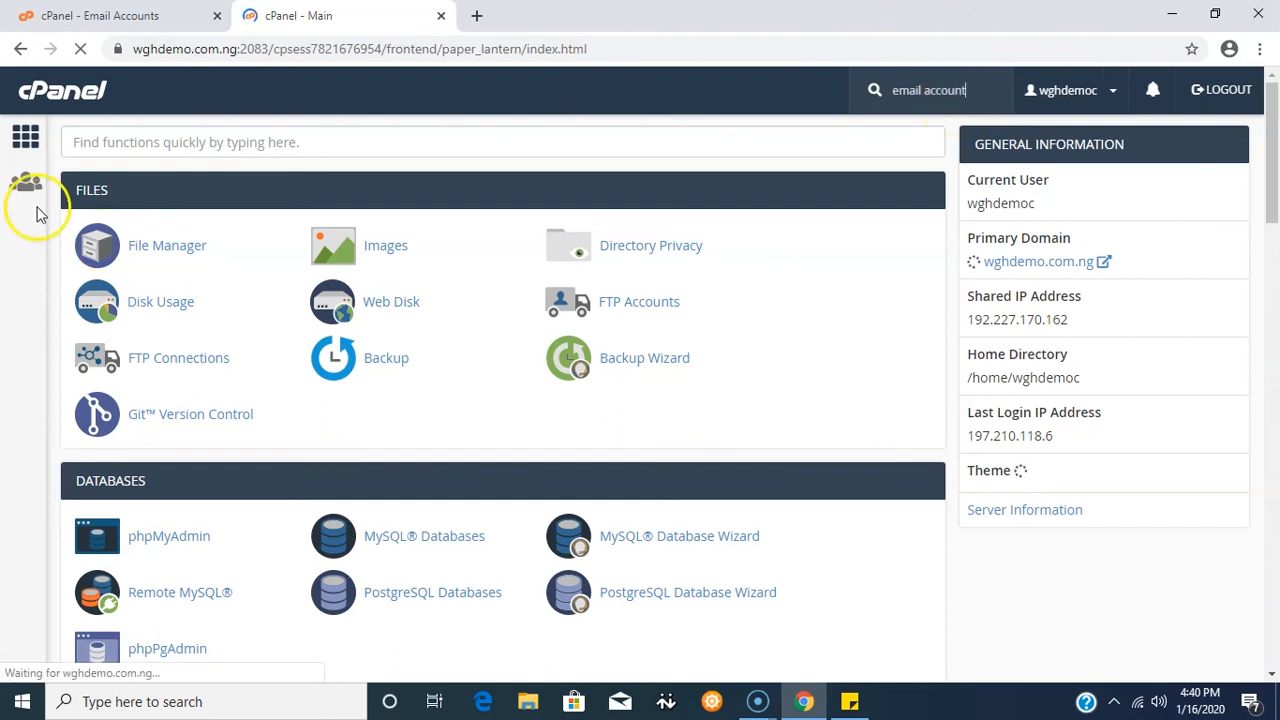
{"action": "left_click", "coordinate": [79, 146]}
{"action": "type", "text": "e"}
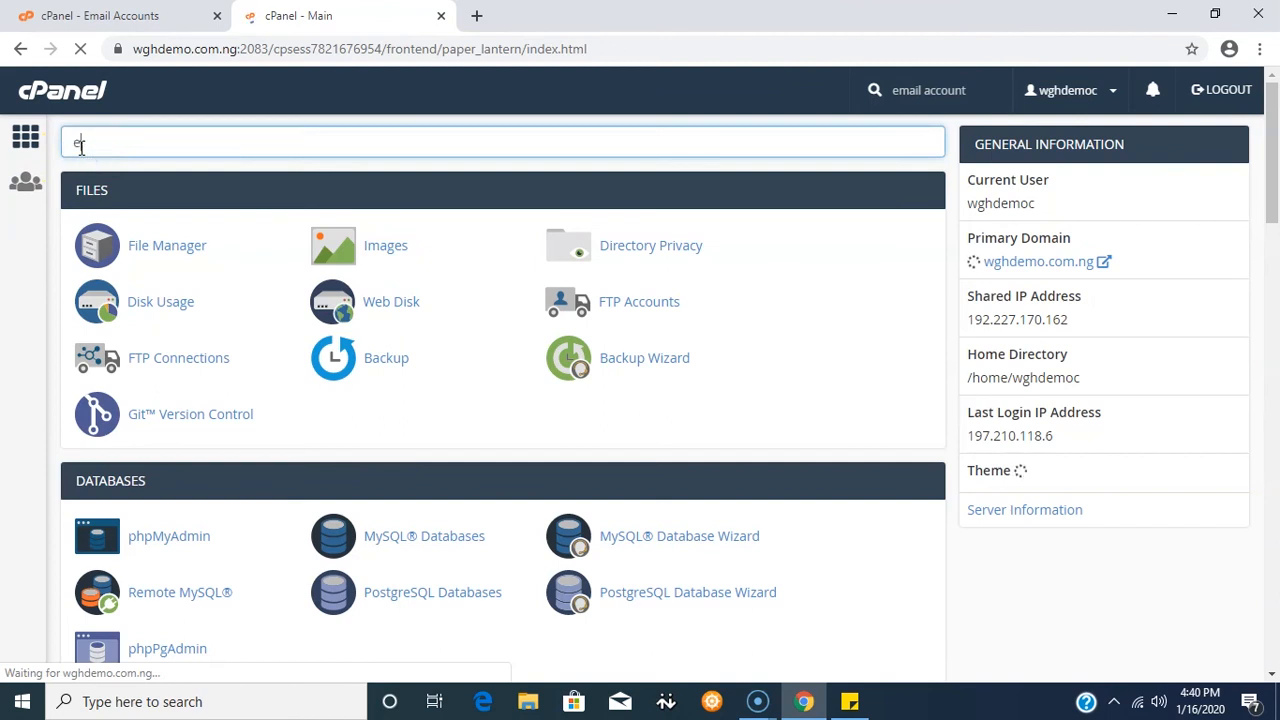
{"action": "type", "text": "mail"}
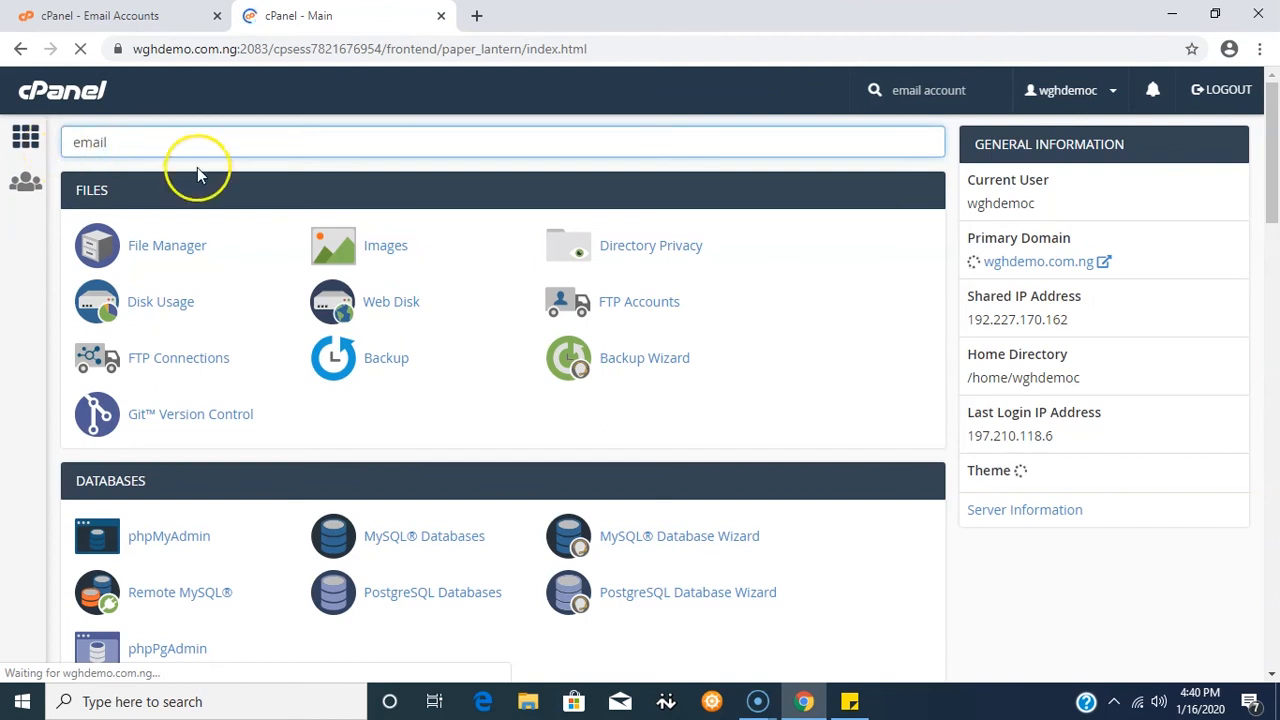
{"action": "scroll", "coordinate": [300, 330], "scroll_direction": "down", "scroll_amount": 7}
{"action": "left_click", "coordinate": [176, 260]}
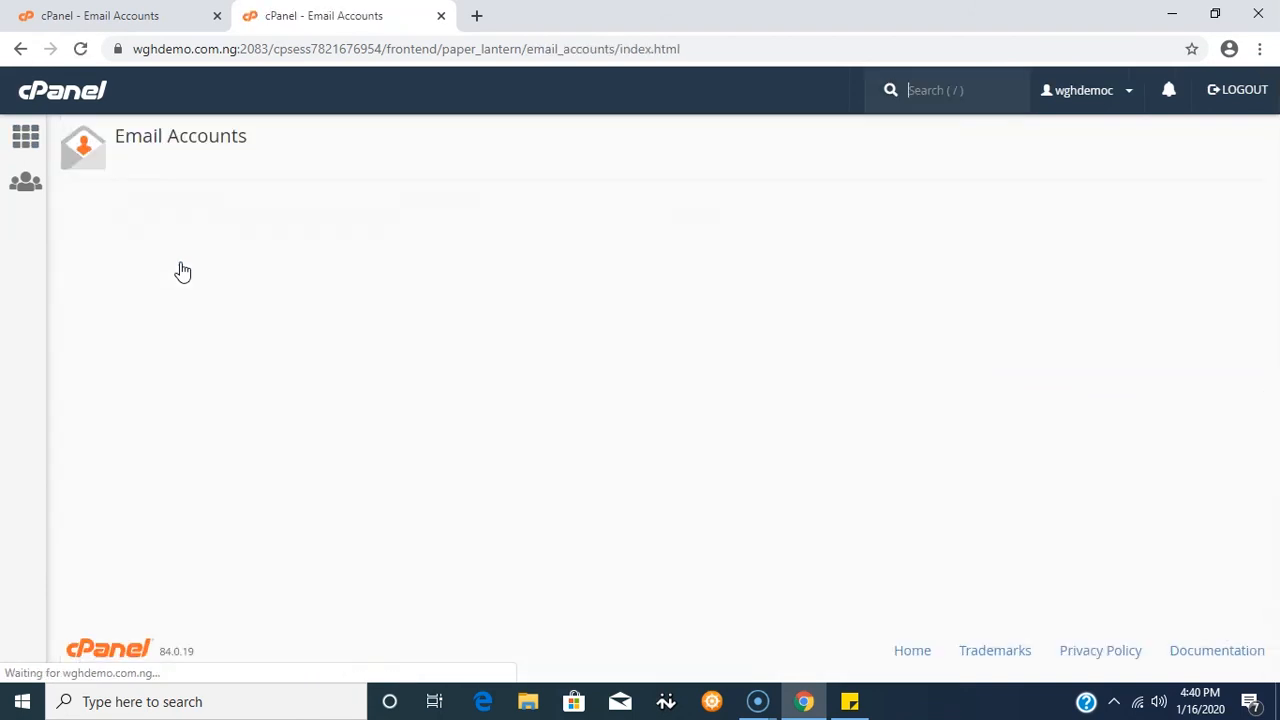
{"action": "left_click", "coordinate": [183, 276]}
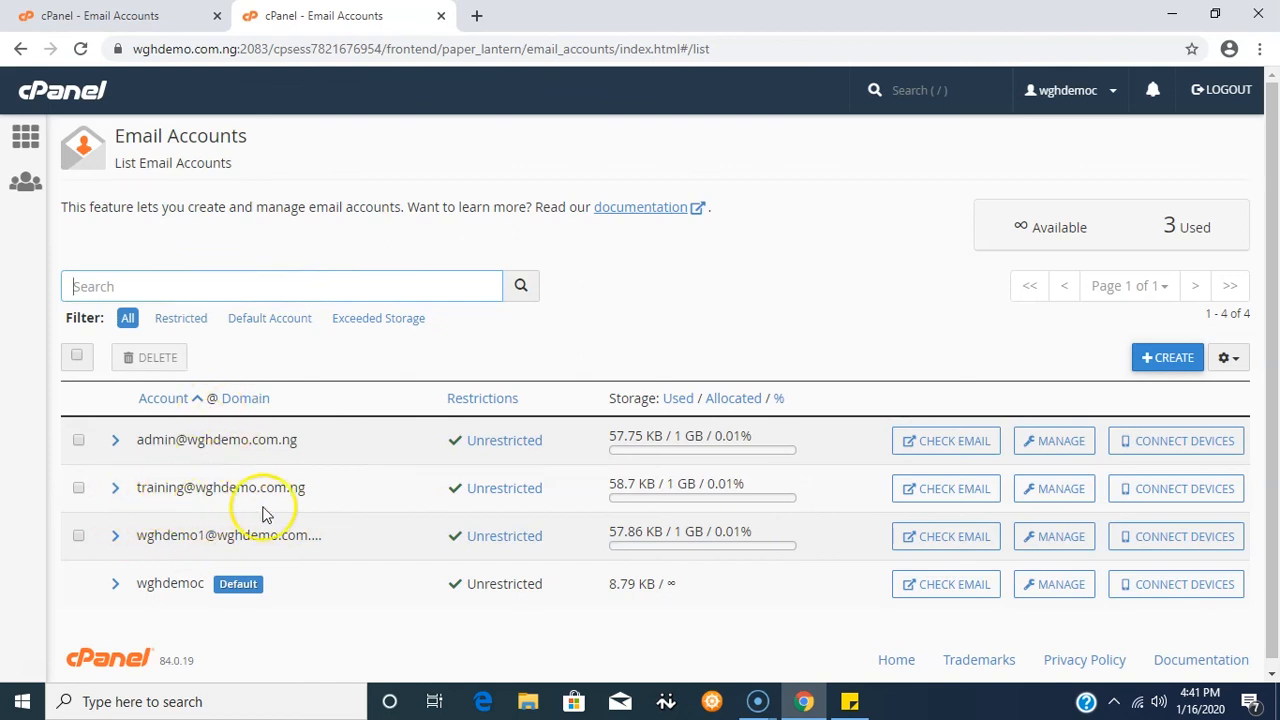
- Give the training account a generated strong password and save the email settings
{"action": "left_click", "coordinate": [1054, 493]}
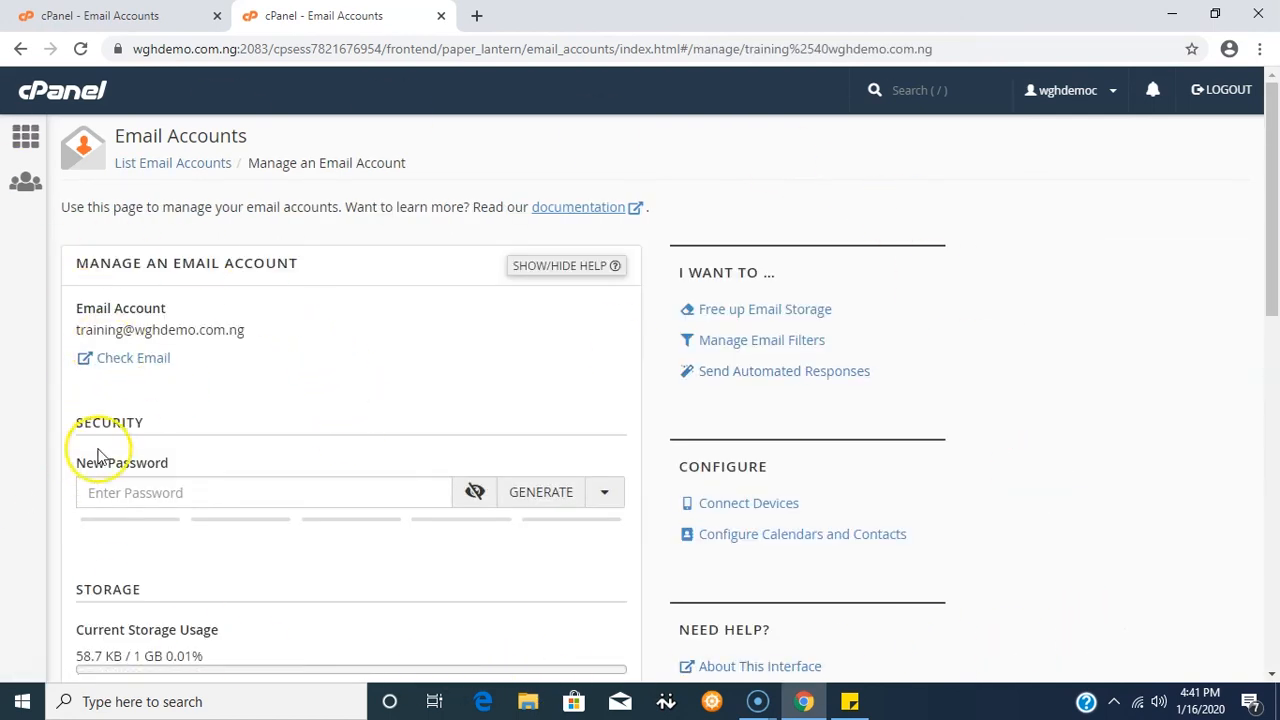
{"action": "scroll", "coordinate": [255, 334], "scroll_direction": "down", "scroll_amount": 2}
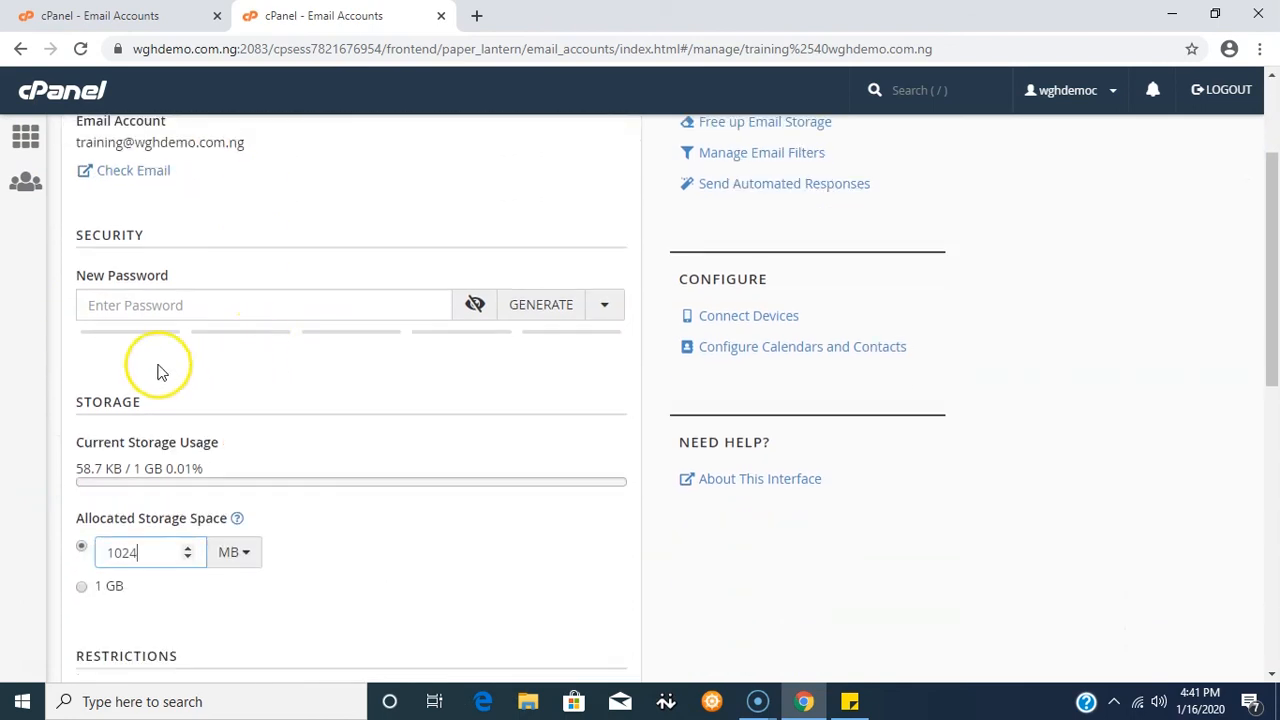
{"action": "left_click", "coordinate": [91, 307]}
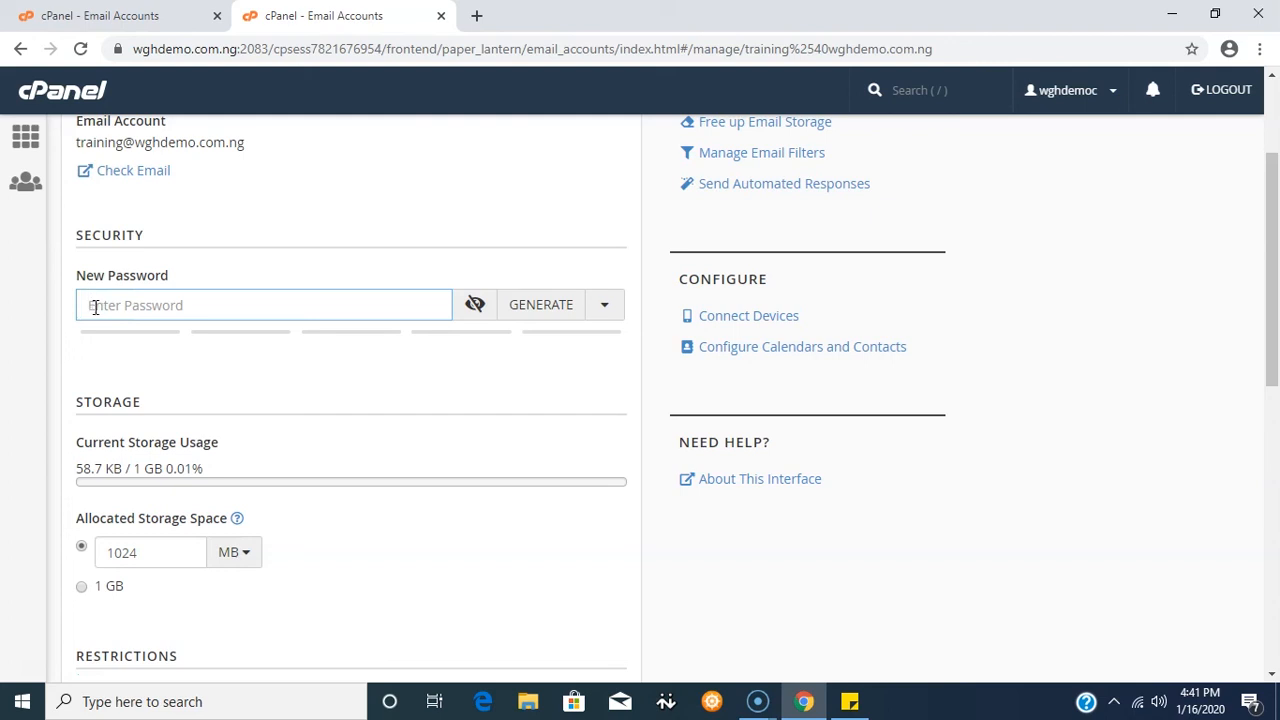
{"action": "left_click", "coordinate": [536, 308]}
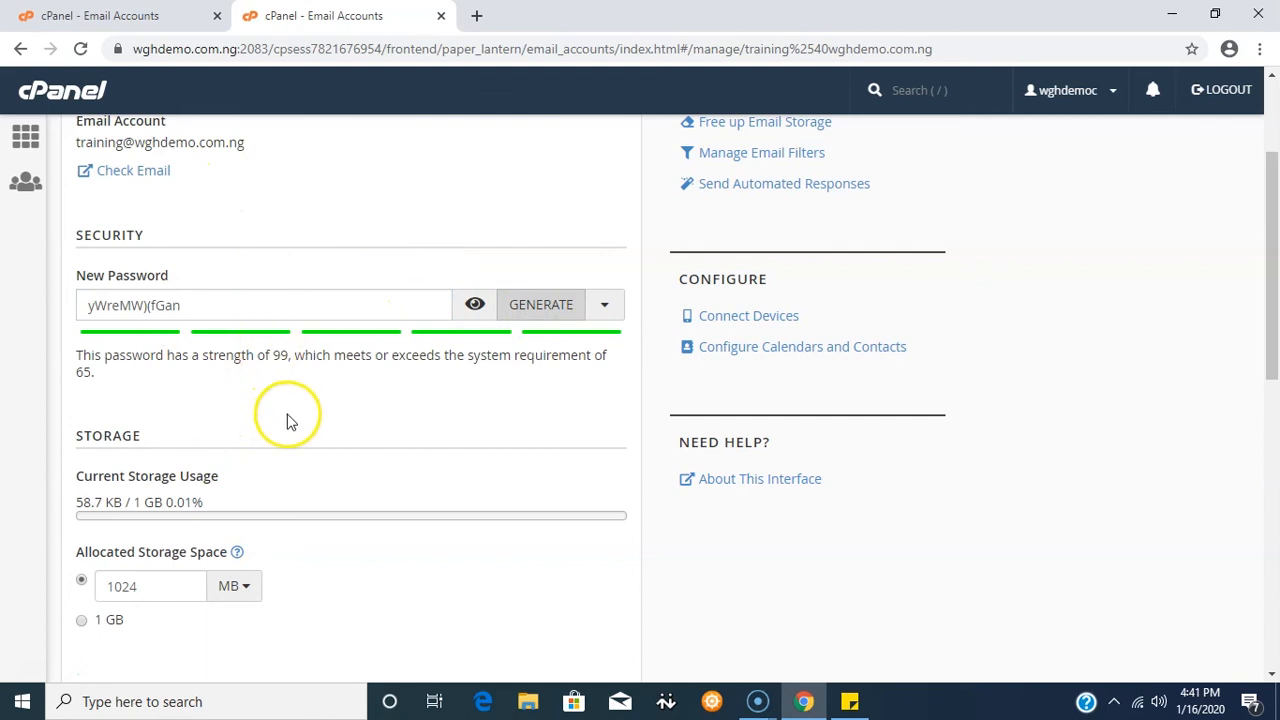
{"action": "scroll", "coordinate": [287, 408], "scroll_direction": "down", "scroll_amount": 3}
{"action": "scroll", "coordinate": [334, 300], "scroll_direction": "down", "scroll_amount": 5}
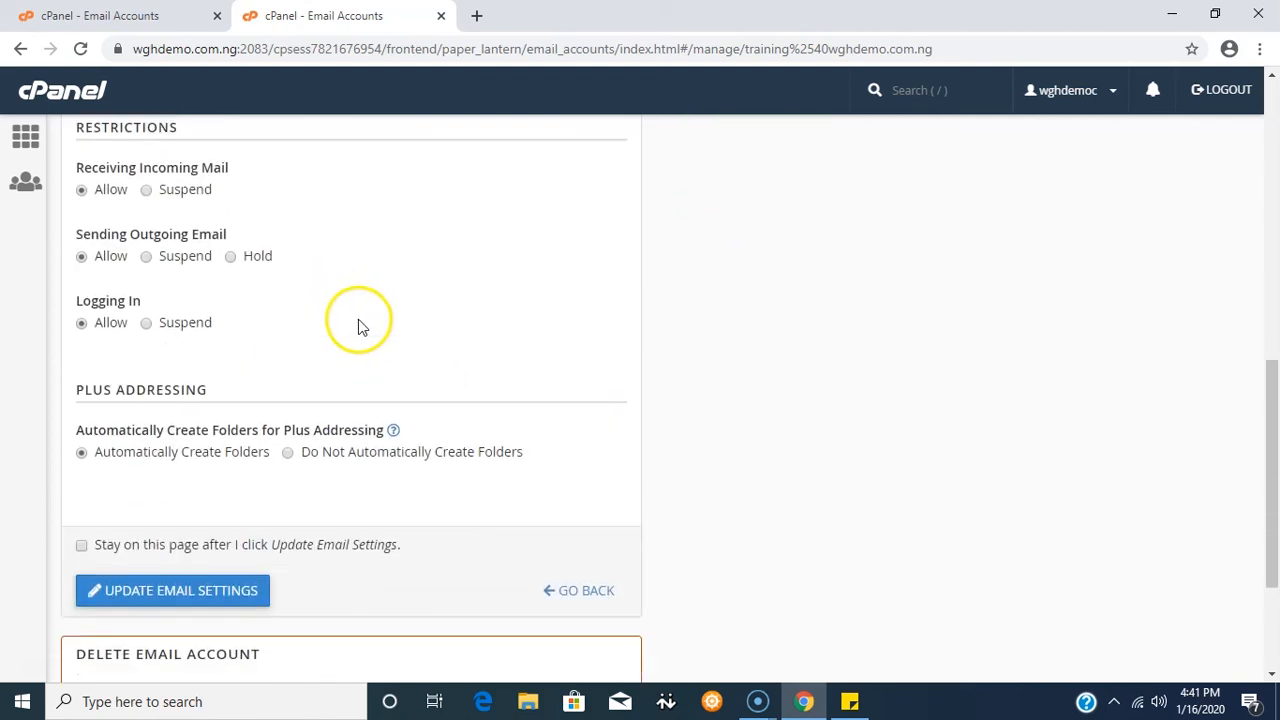
{"action": "scroll", "coordinate": [365, 338], "scroll_direction": "down", "scroll_amount": 1}
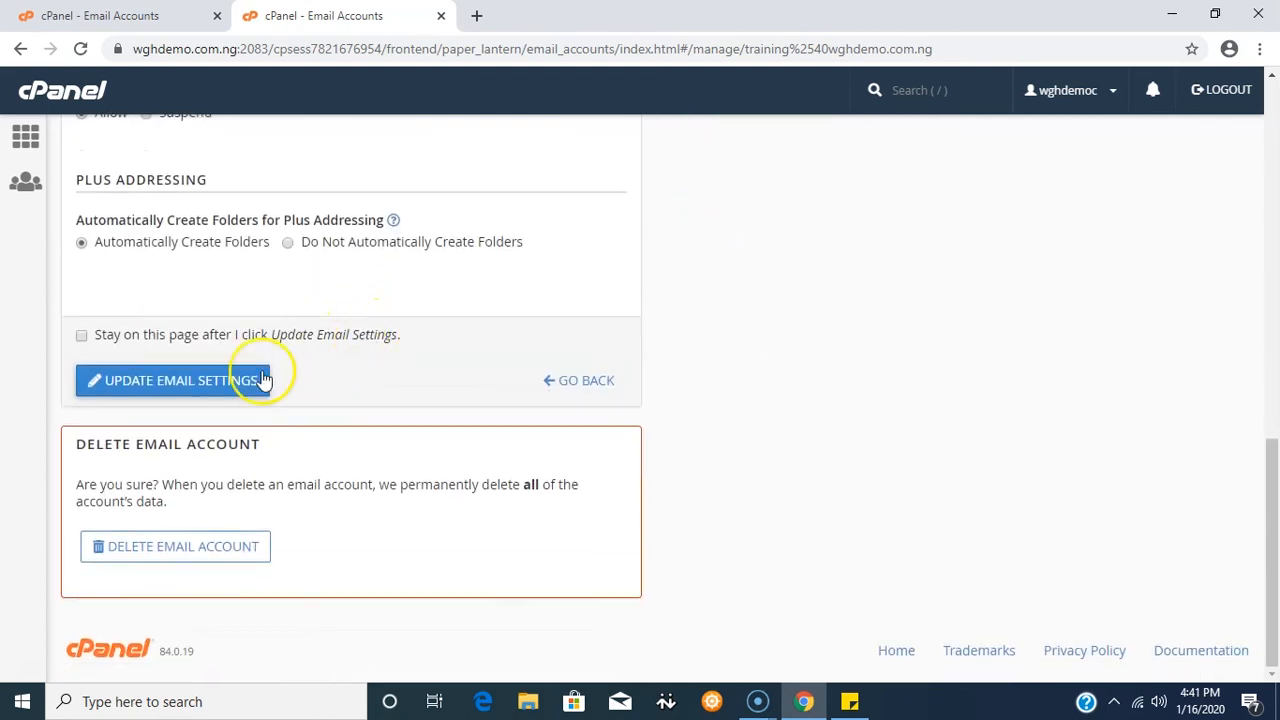
{"action": "left_click", "coordinate": [190, 384]}
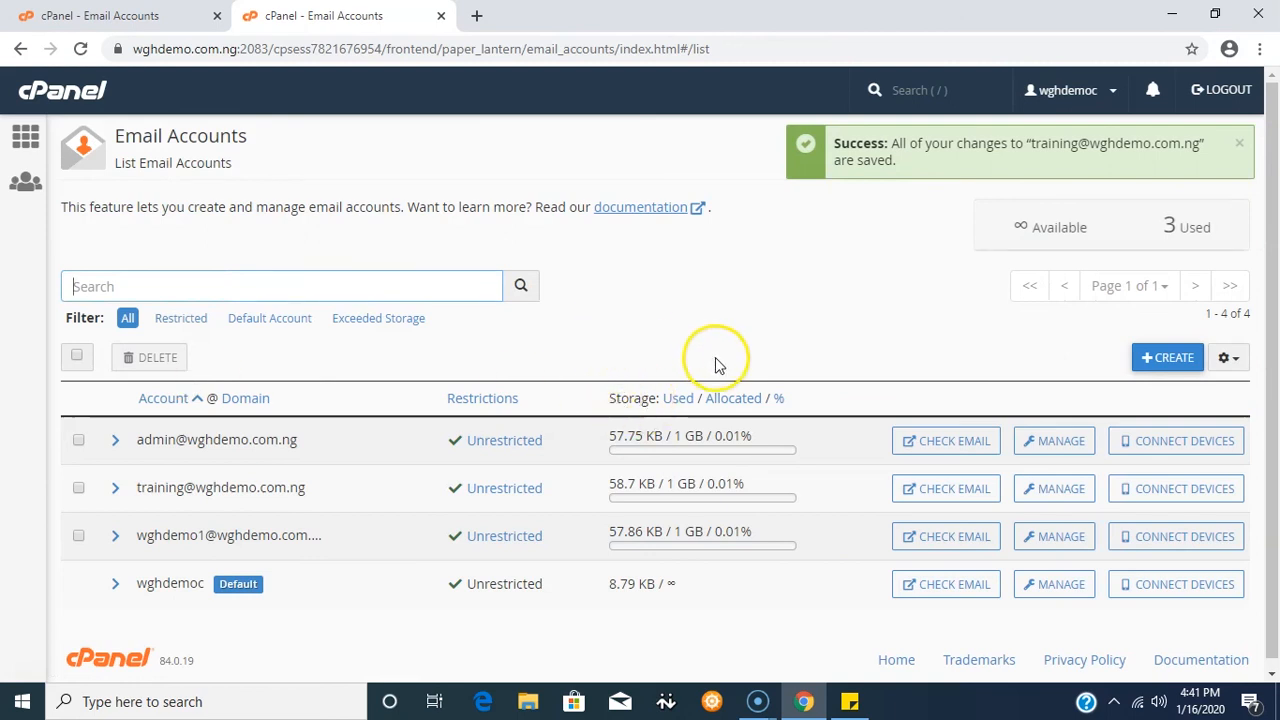
{"action": "left_click", "coordinate": [1047, 490]}
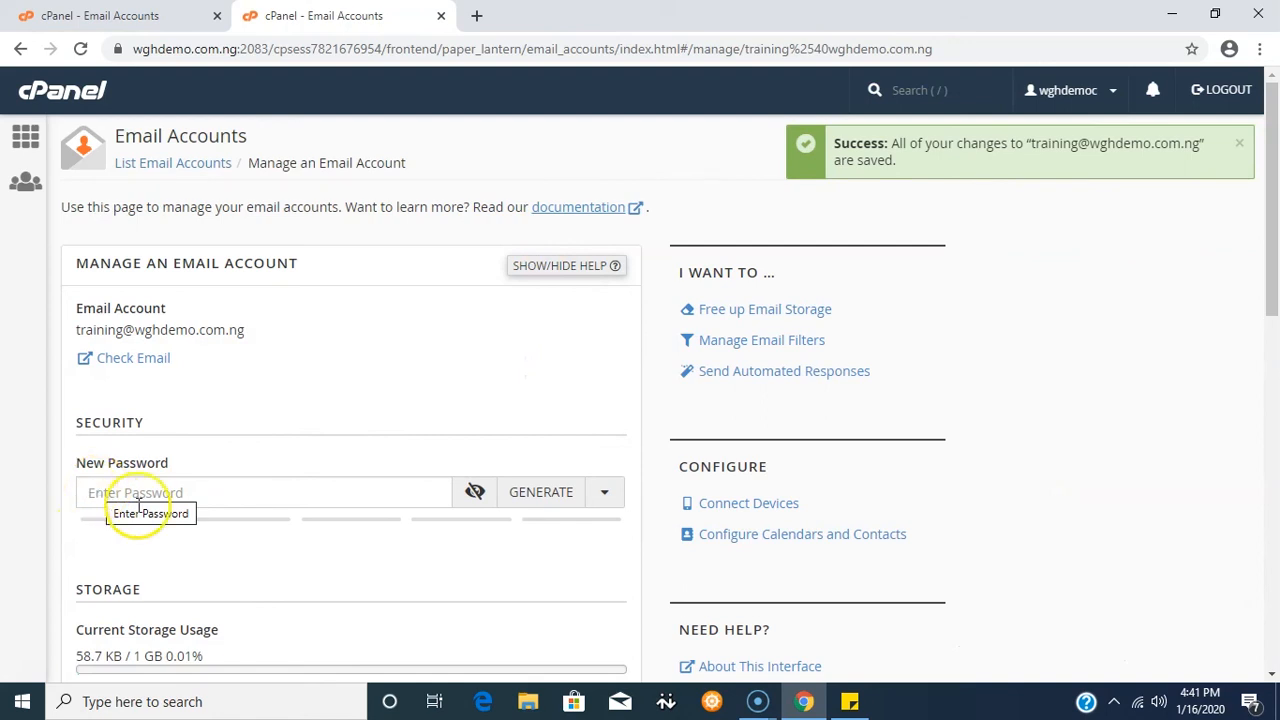
{"action": "scroll", "coordinate": [391, 394], "scroll_direction": "down", "scroll_amount": 2}
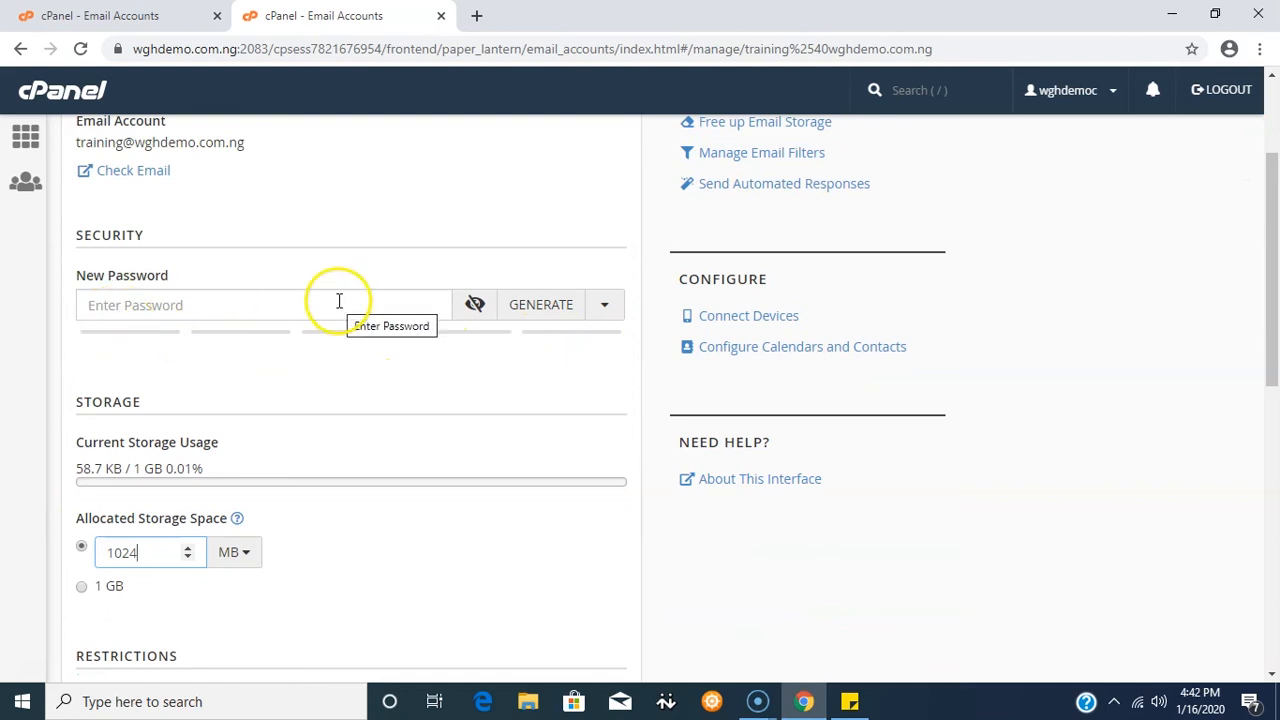
{"action": "scroll", "coordinate": [337, 297], "scroll_direction": "down", "scroll_amount": 10}
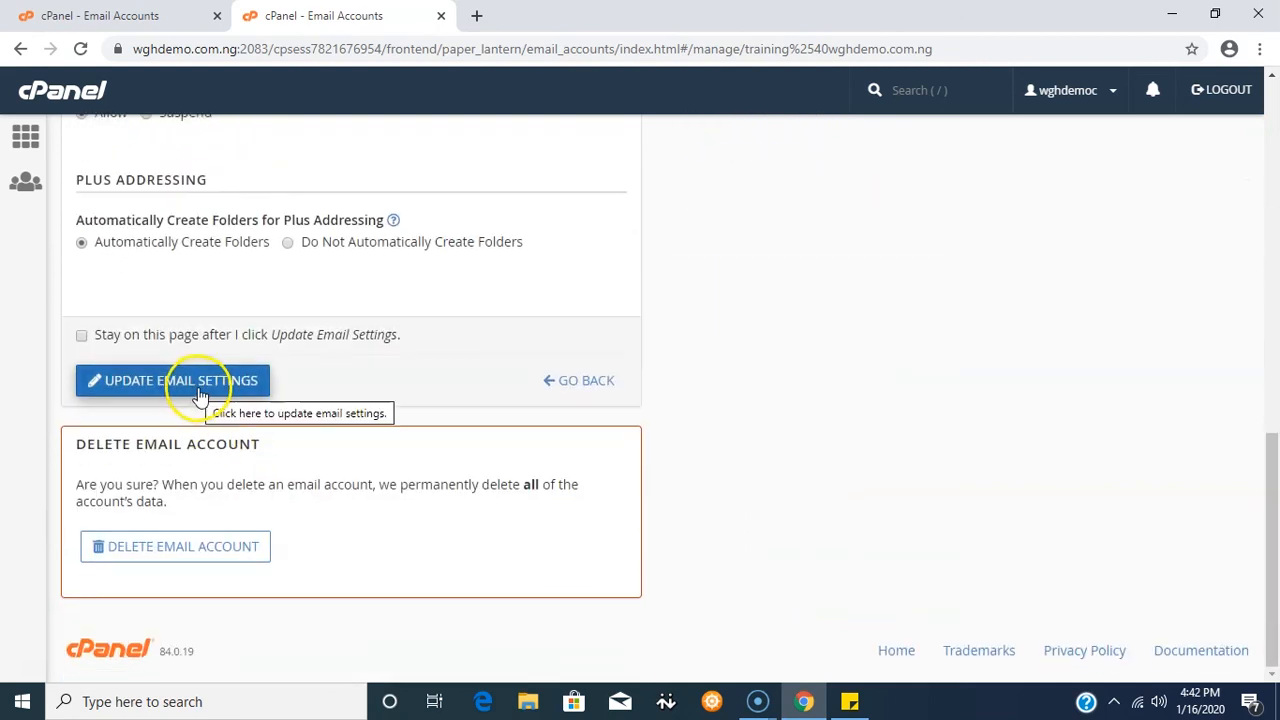
{"action": "left_click", "coordinate": [27, 137]}
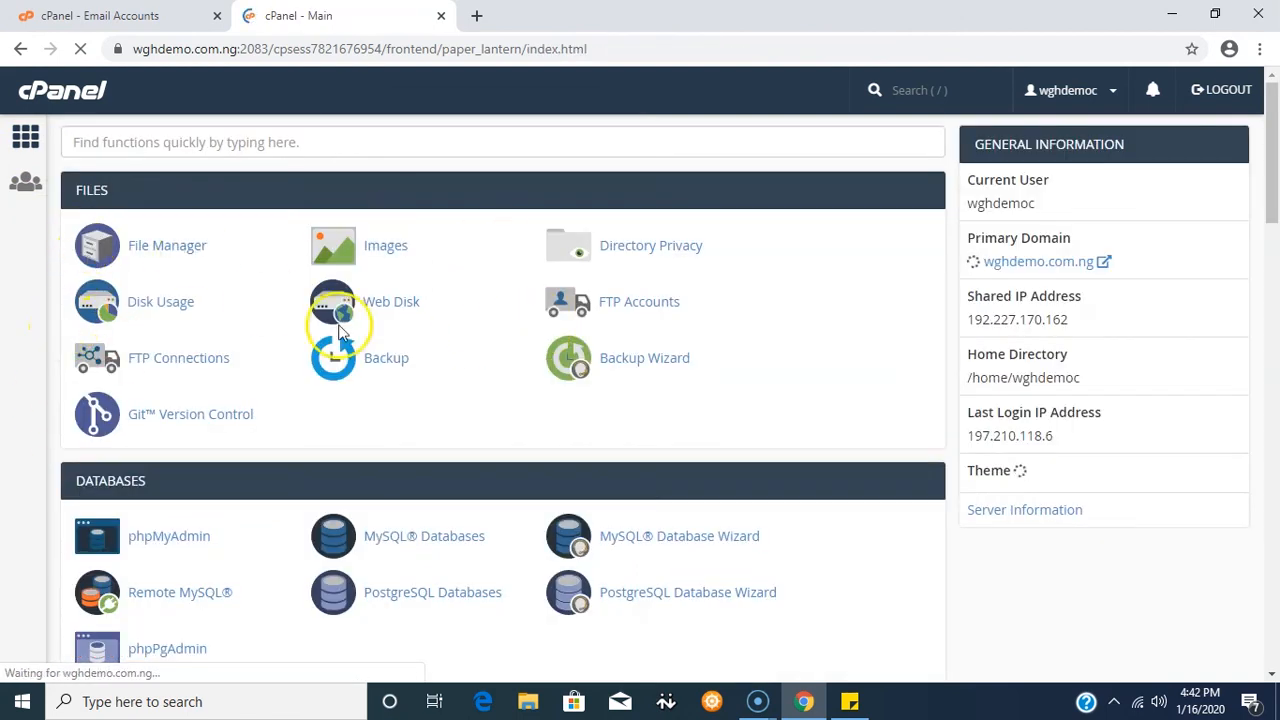
{"action": "scroll", "coordinate": [330, 400], "scroll_direction": "down", "scroll_amount": 5}
{"action": "left_click", "coordinate": [172, 540]}
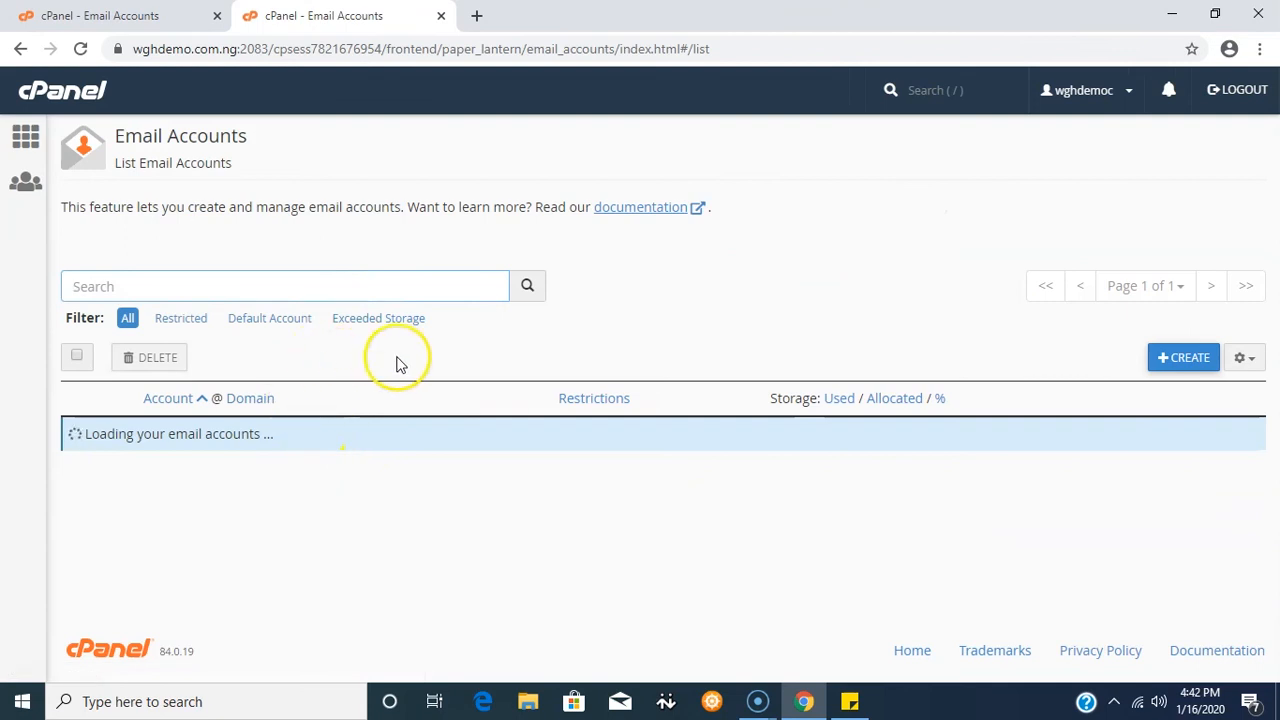
{"action": "scroll", "coordinate": [437, 370], "scroll_direction": "down", "scroll_amount": 1}
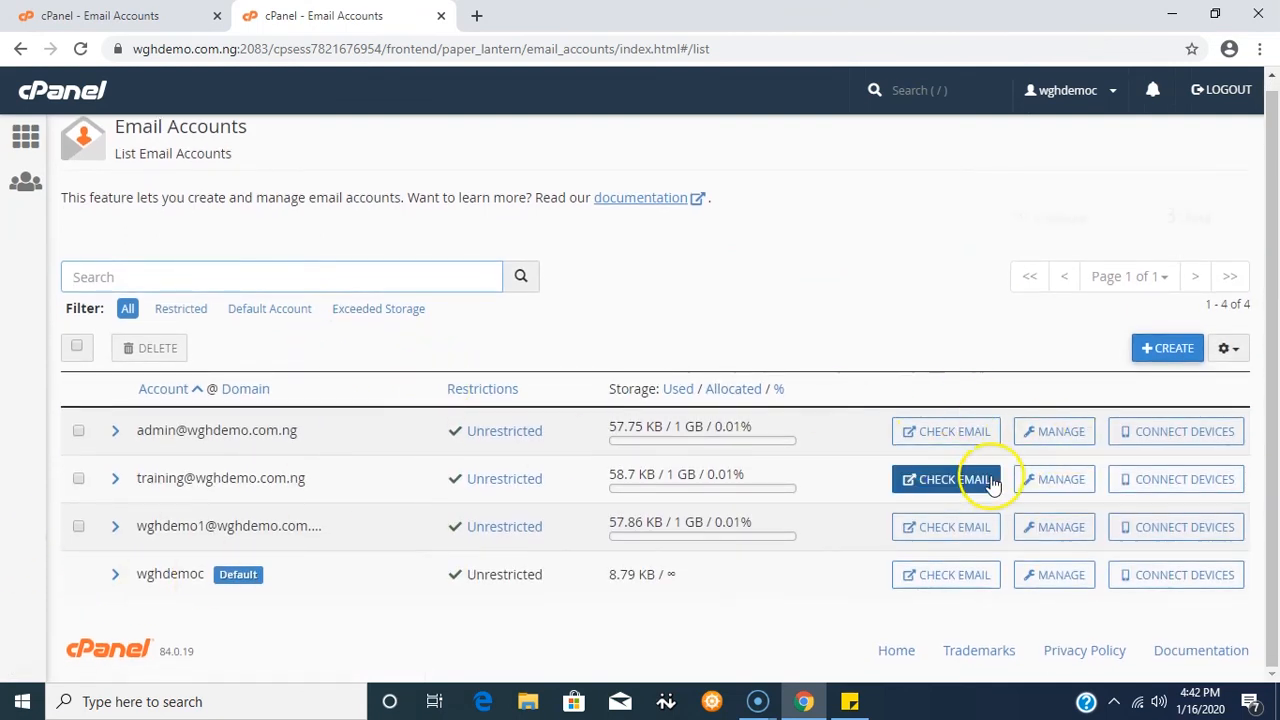